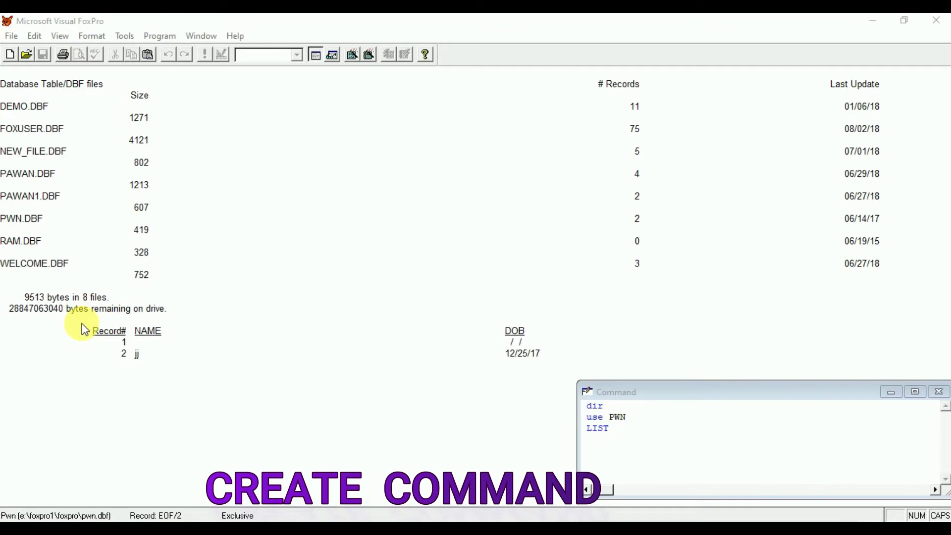
# Run CREATE CITY in the Command window to start designing the new city.dbf table.
pyautogui.click(619, 453)
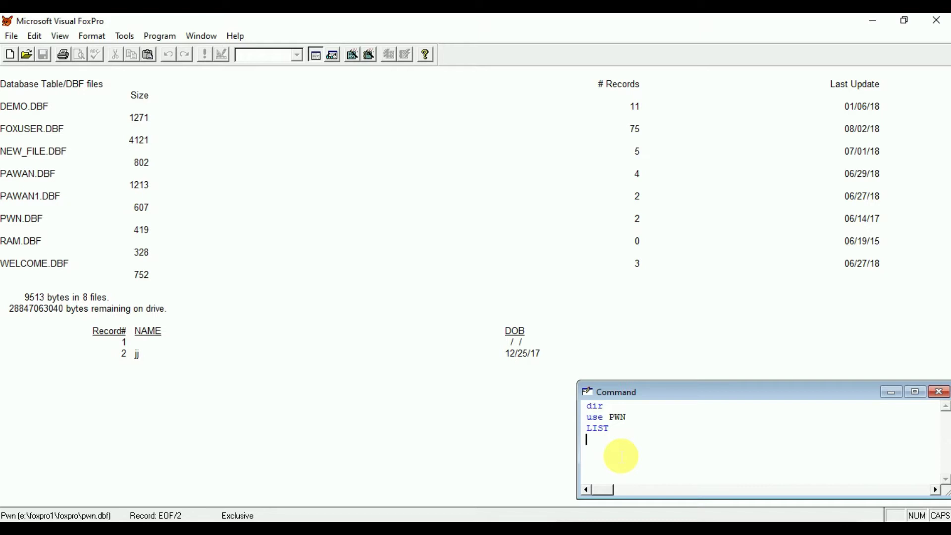
pyautogui.write('C')
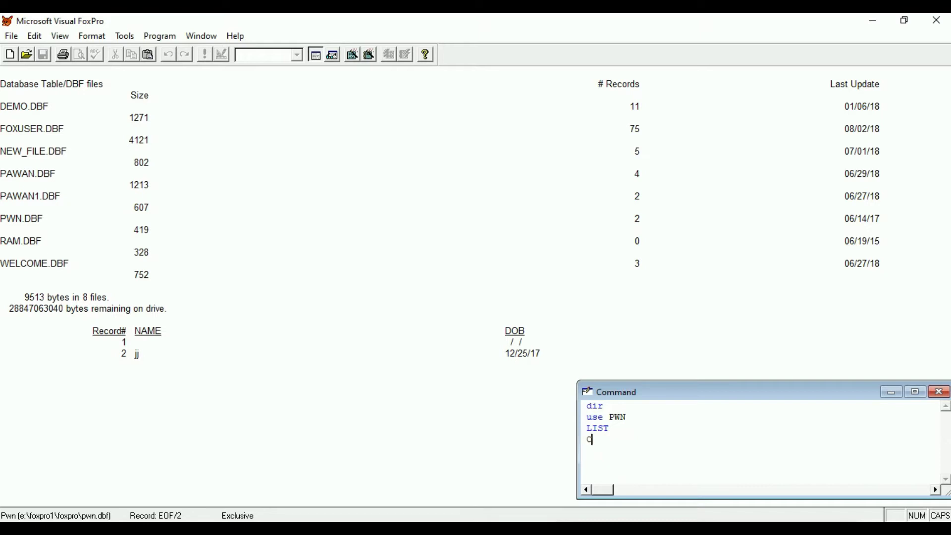
pyautogui.write('REATE')
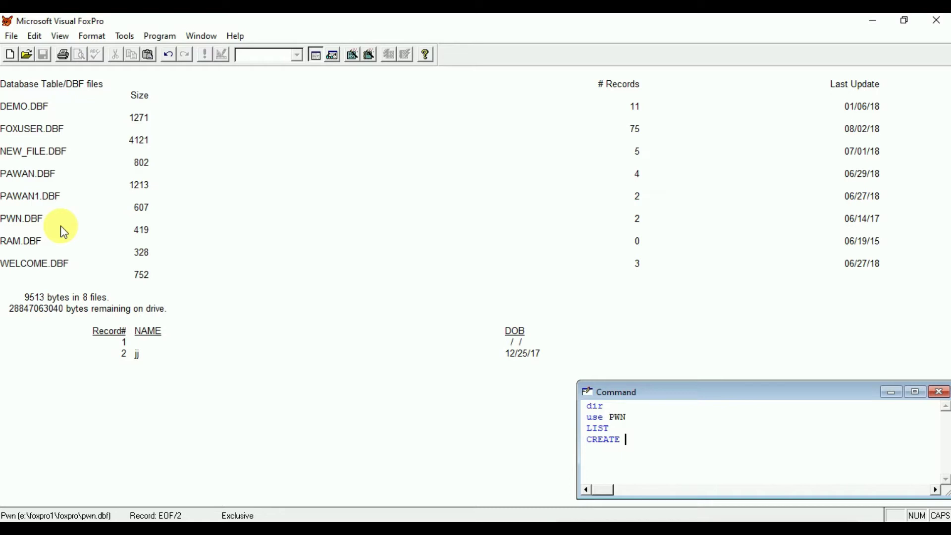
pyautogui.write('CITY')
pyautogui.press('Return')
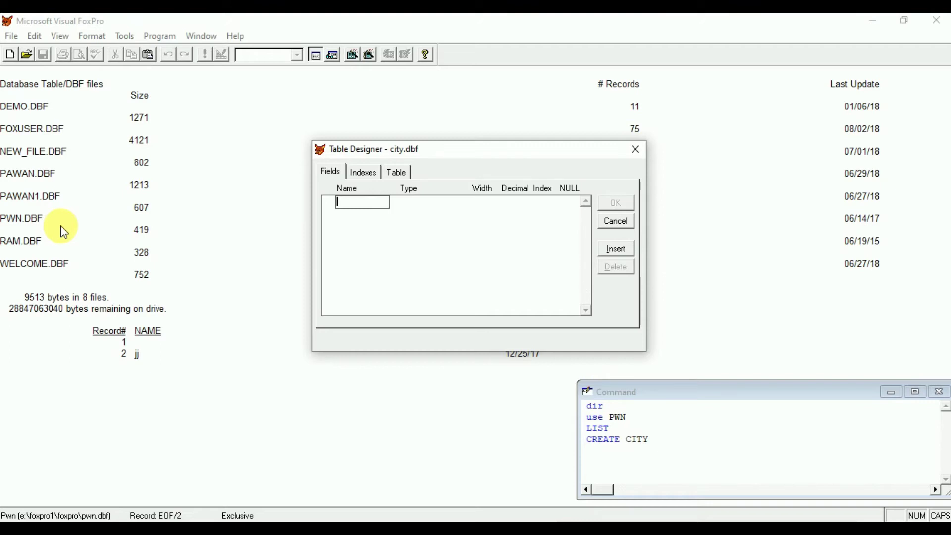
# Define the first field, name, as Character with width 20.
pyautogui.write('name')
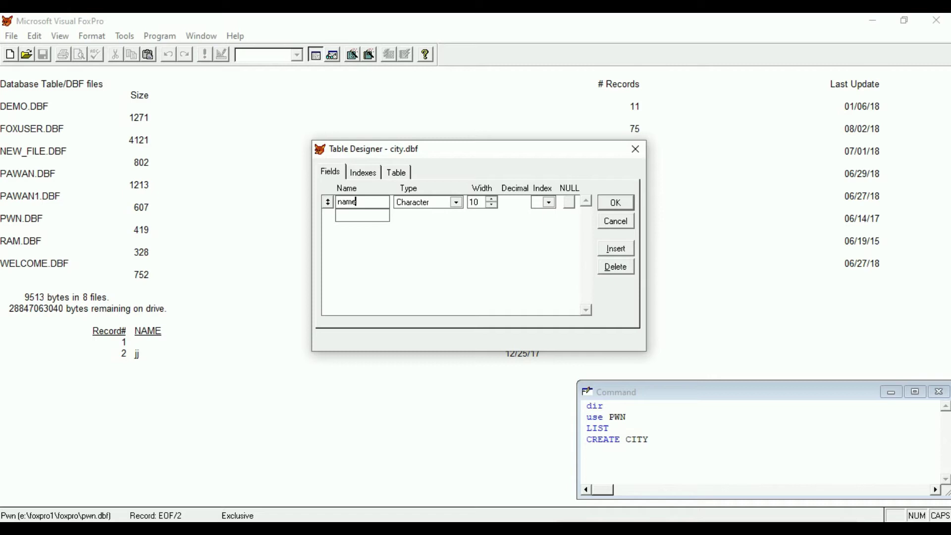
pyautogui.click(429, 202)
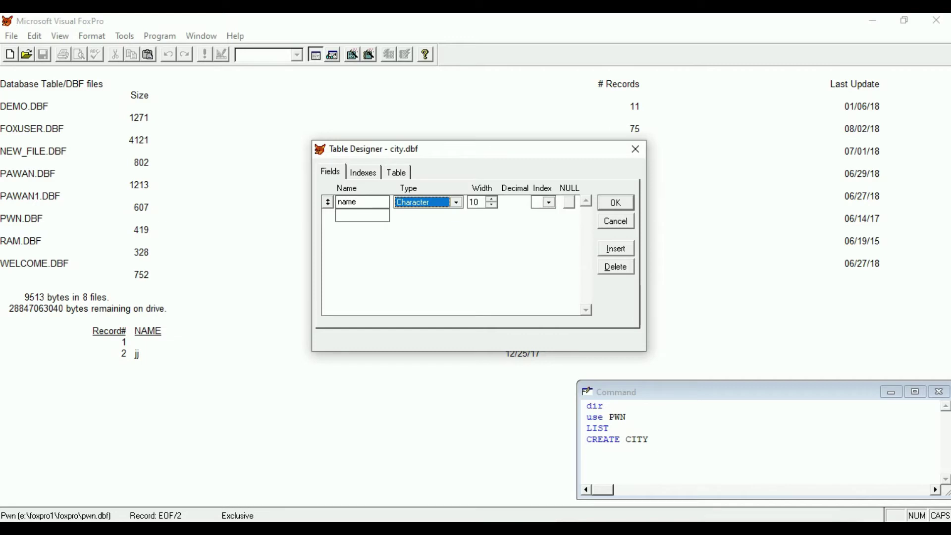
pyautogui.click(474, 202)
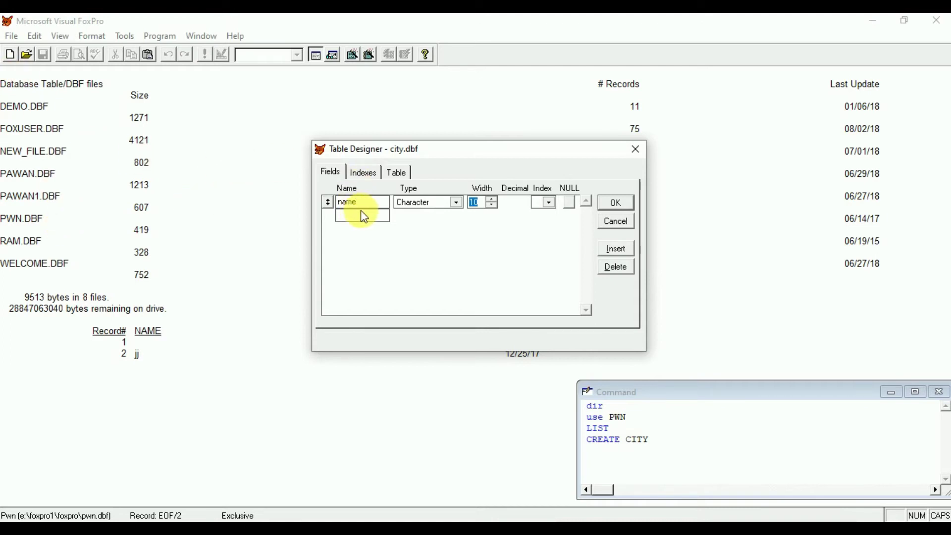
pyautogui.moveTo(366, 209); pyautogui.dragTo(344, 211)
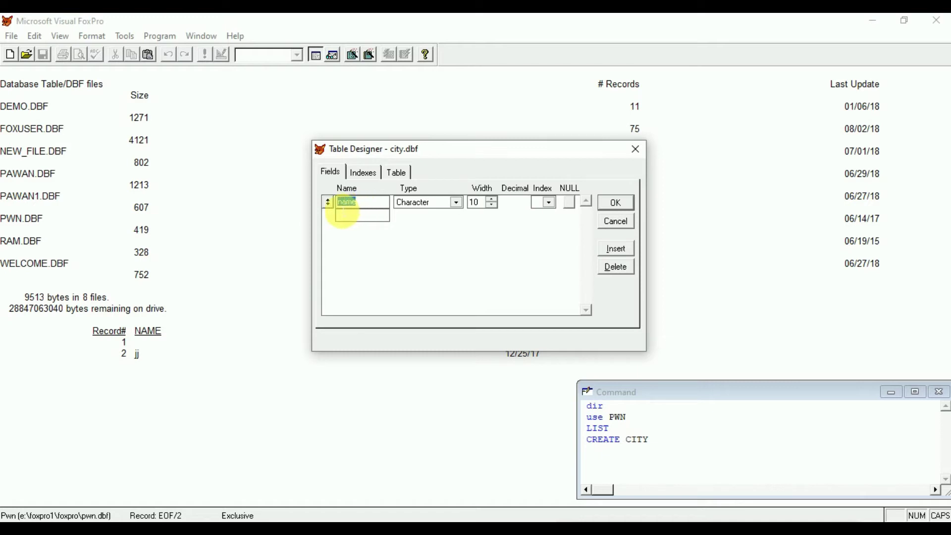
pyautogui.click(359, 204)
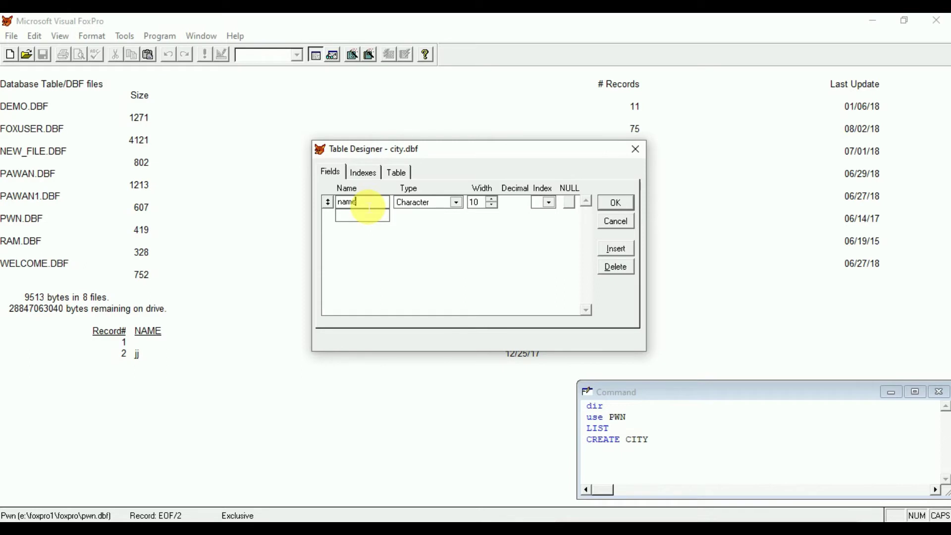
pyautogui.write('ed')
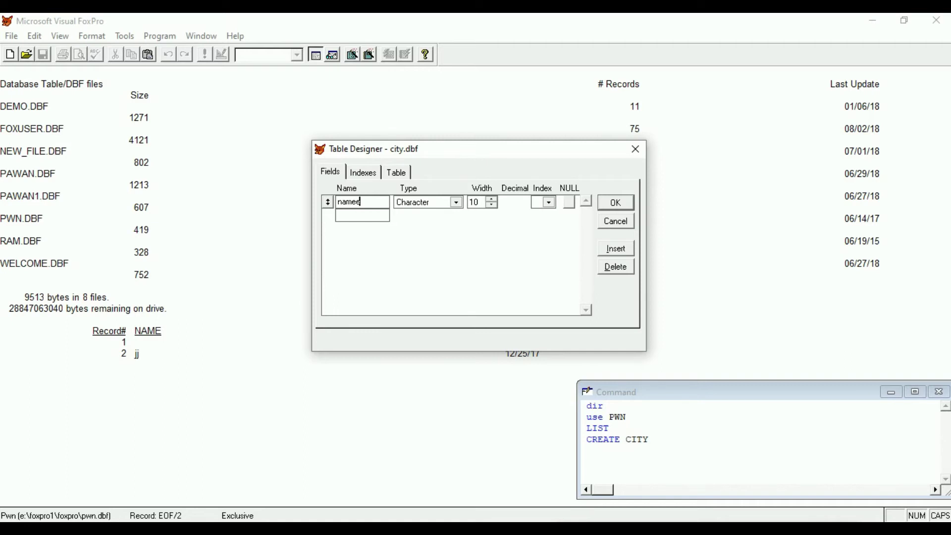
pyautogui.press('BackSpace')
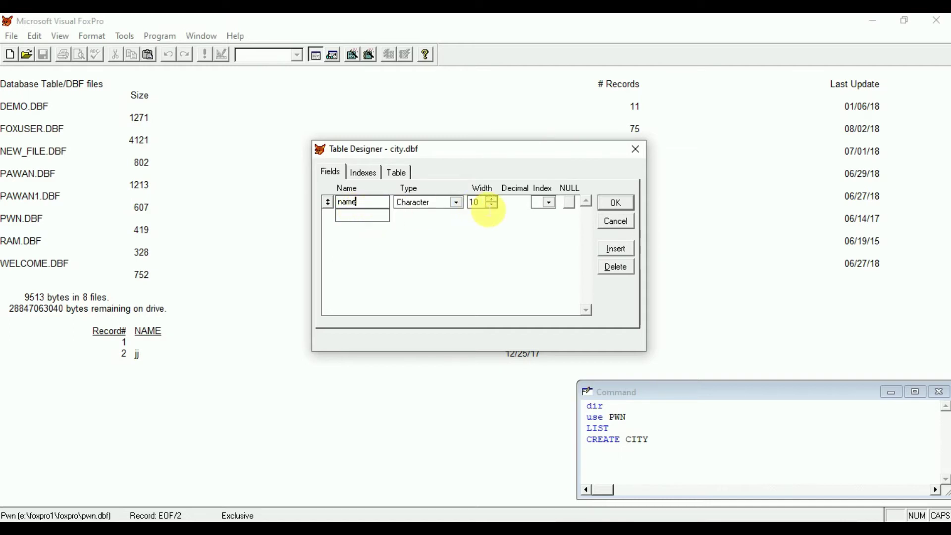
pyautogui.click(476, 204)
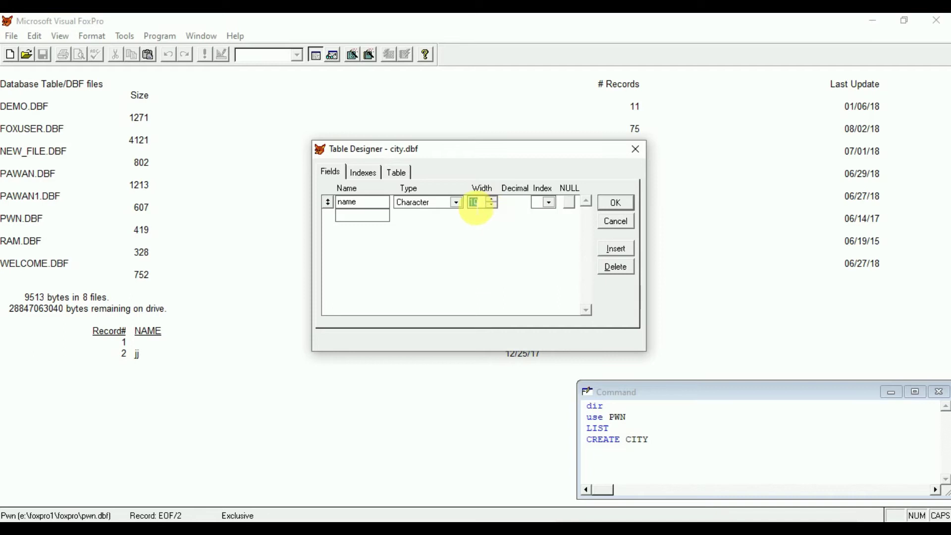
pyautogui.write('20')
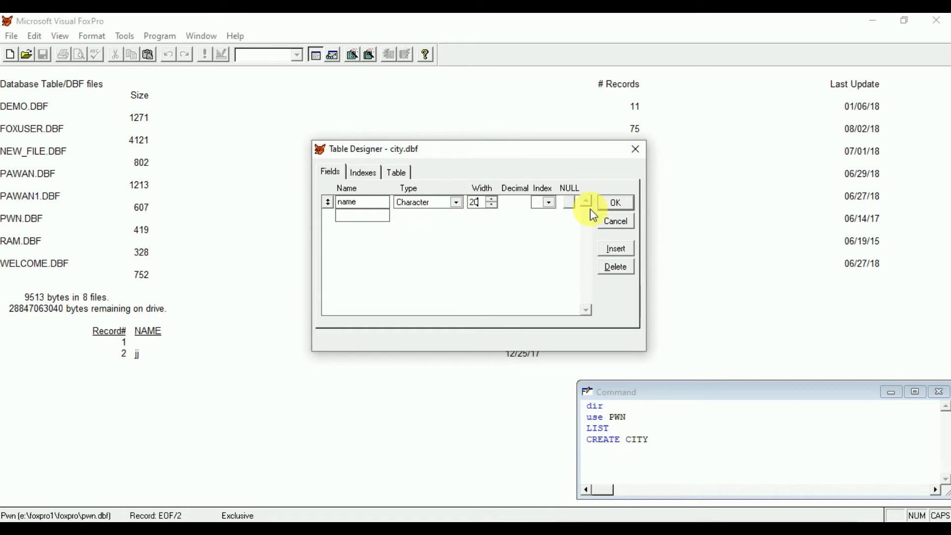
pyautogui.press('Tab')
pyautogui.press('Tab')
pyautogui.press('Tab')
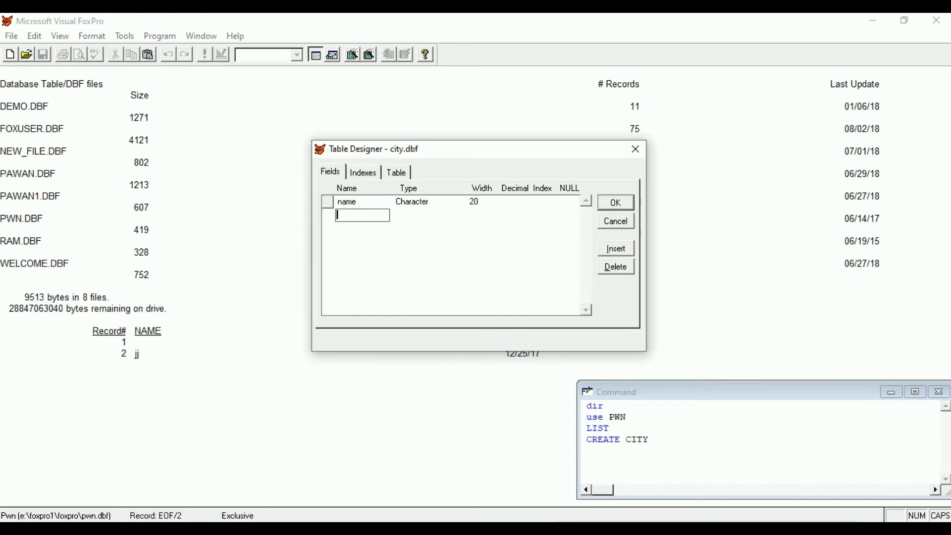
# Add an address field (Character, width 15) and a state field (Character, width 10).
pyautogui.write('address')
pyautogui.press('Tab')
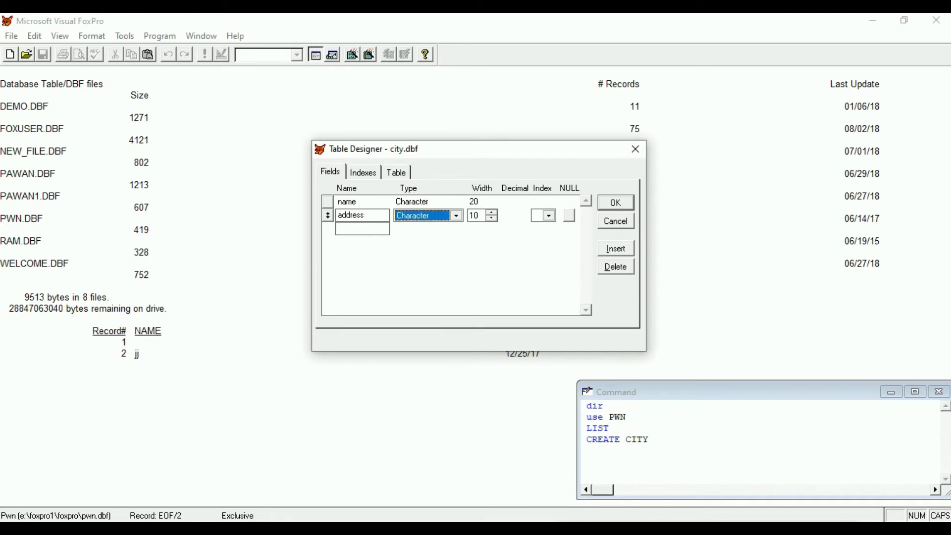
pyautogui.press('Tab')
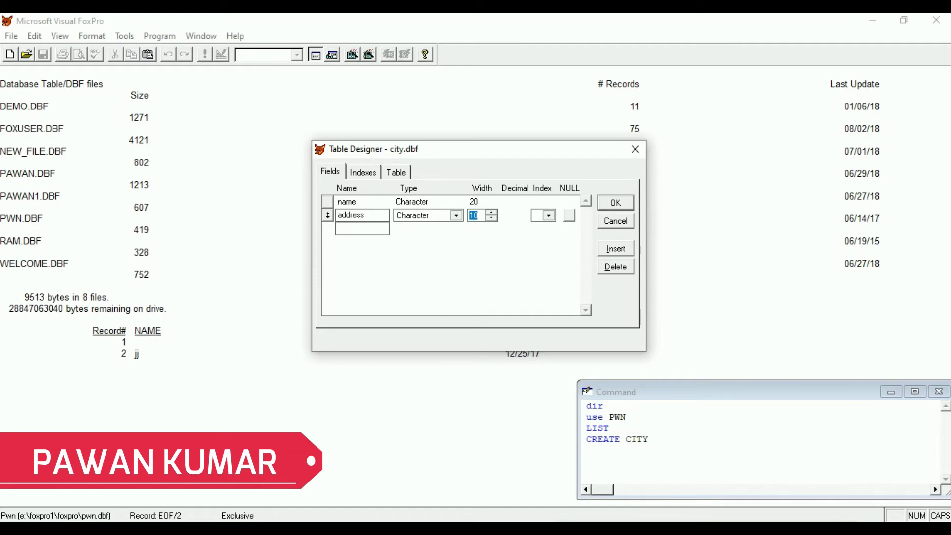
pyautogui.write('15')
pyautogui.press('Tab')
pyautogui.press('Tab')
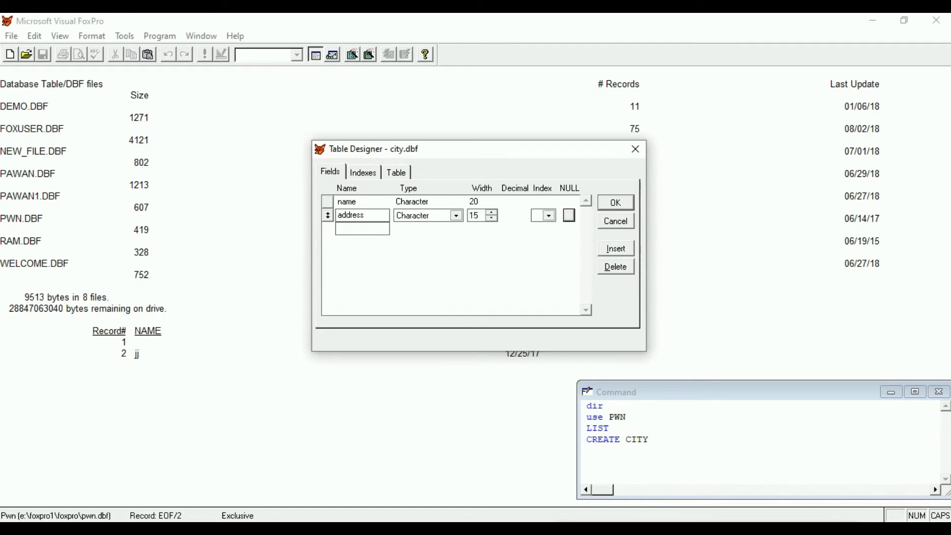
pyautogui.press('Tab')
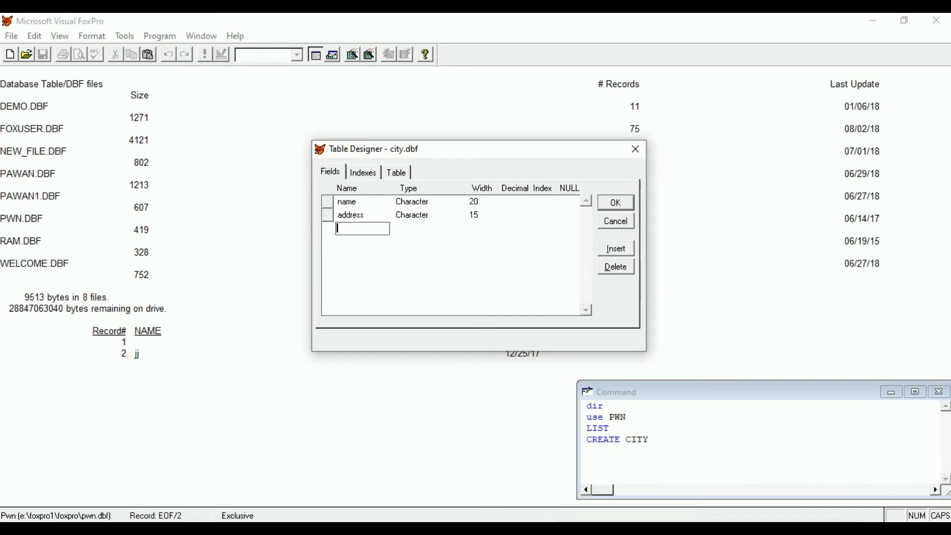
pyautogui.write('state')
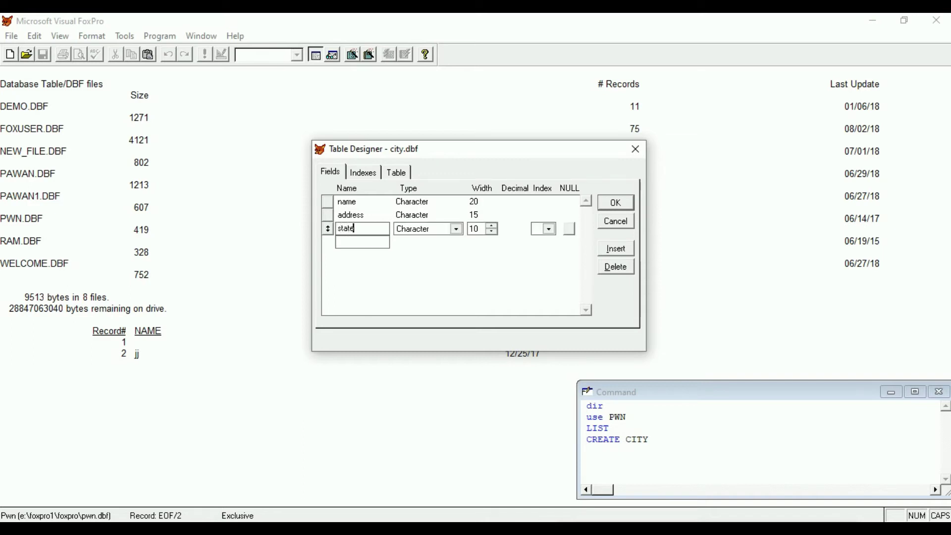
pyautogui.press('Tab')
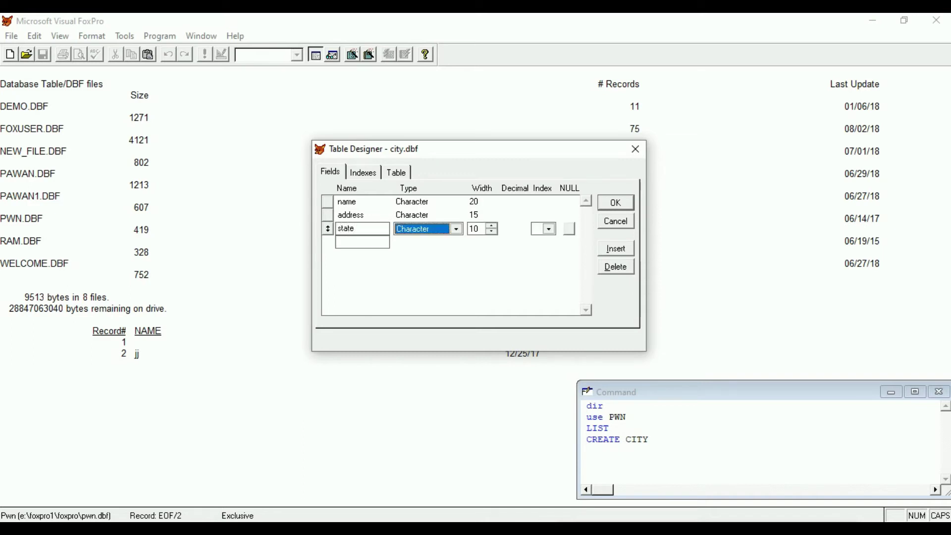
pyautogui.press('Tab')
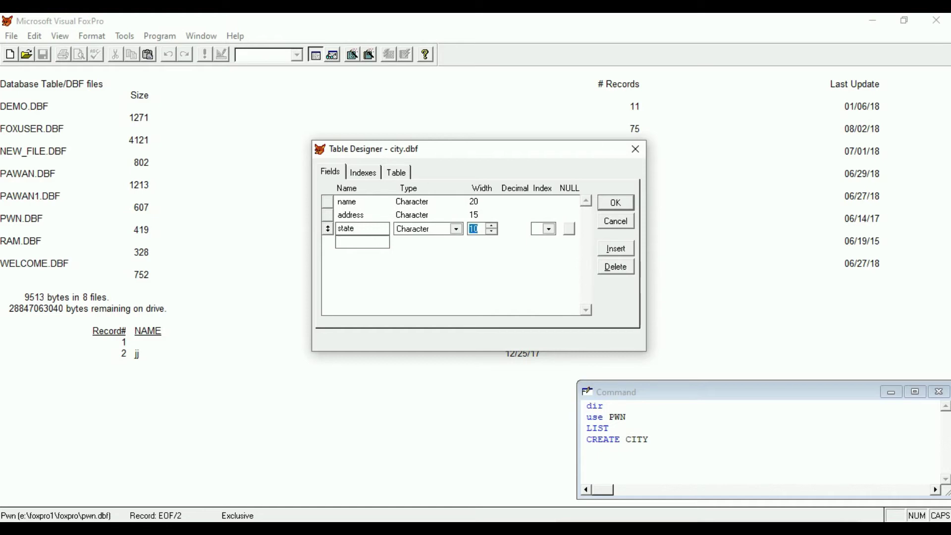
pyautogui.press('Tab')
pyautogui.press('Tab')
pyautogui.press('Tab')
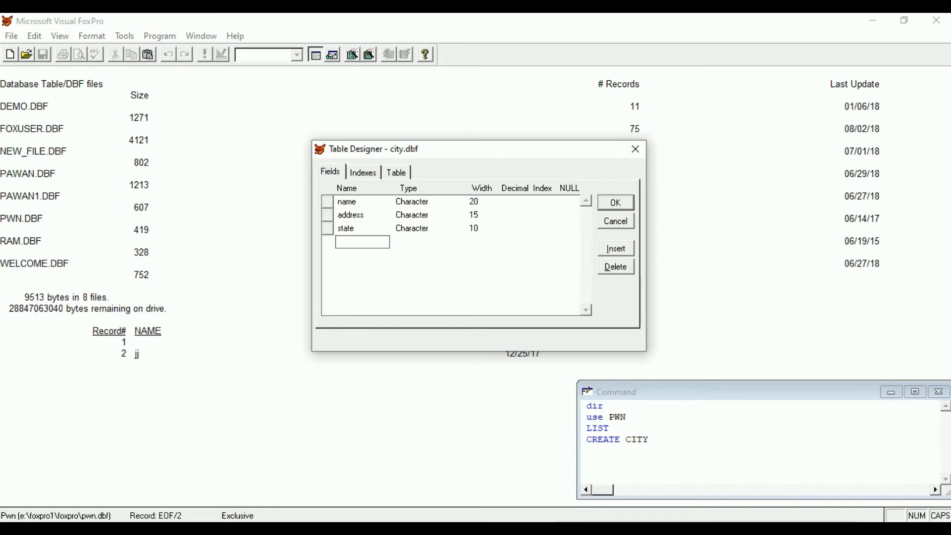
# Add a Numeric mobile field with width 10 and 0 decimals, then name the next field dob.
pyautogui.write('m')
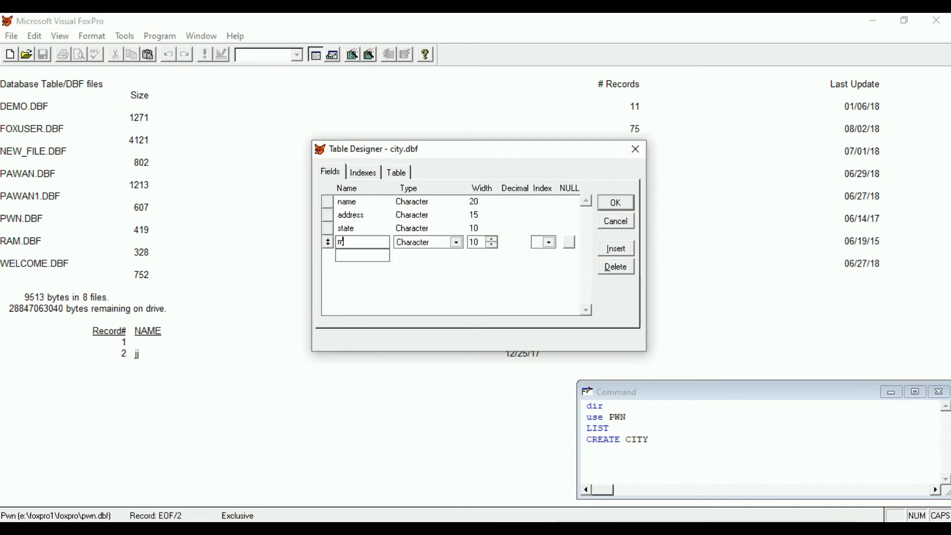
pyautogui.write('obile')
pyautogui.press('Tab')
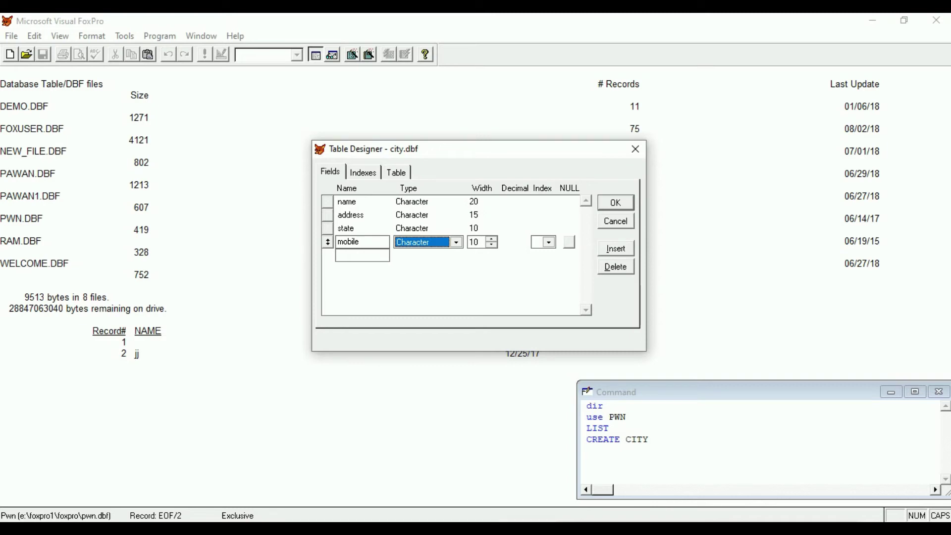
pyautogui.press('n')
pyautogui.press('Tab')
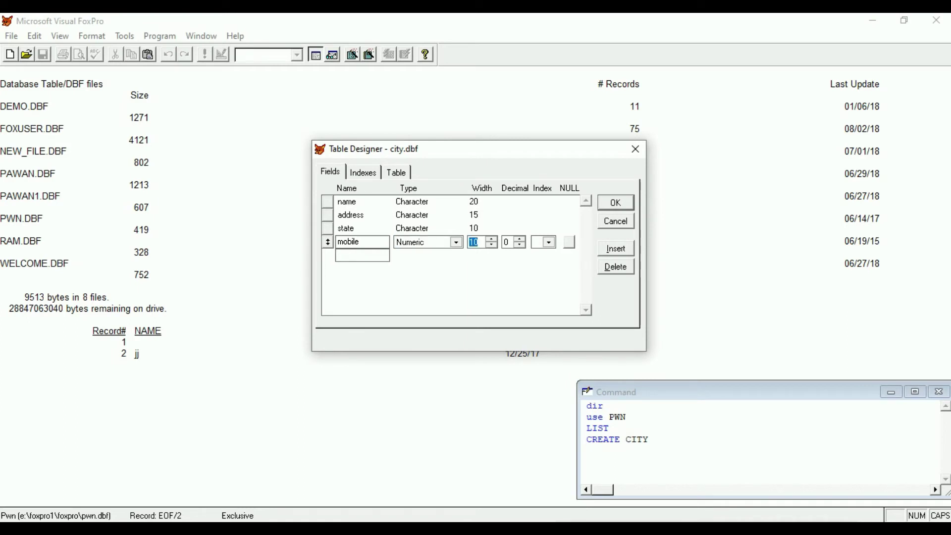
pyautogui.press('Tab')
pyautogui.press('Tab')
pyautogui.press('Tab')
pyautogui.press('Tab')
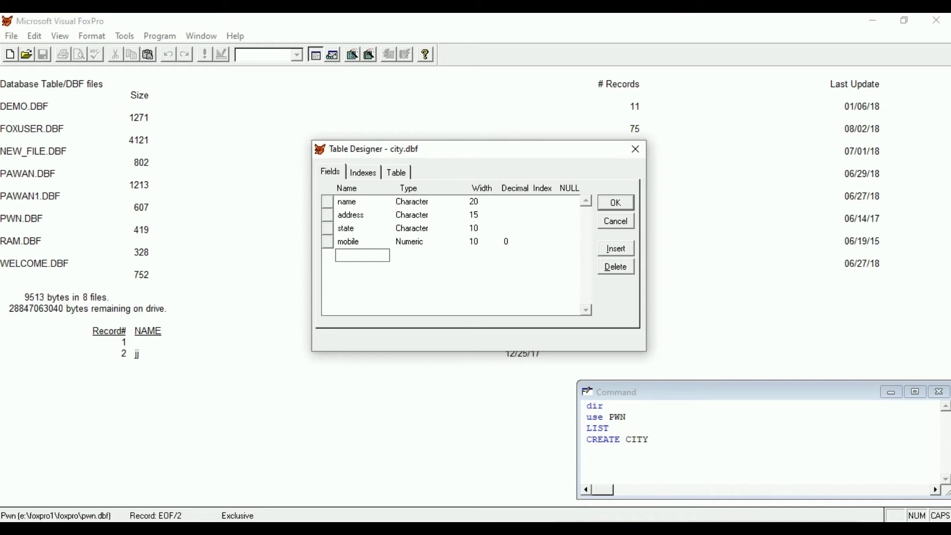
pyautogui.write('dob')
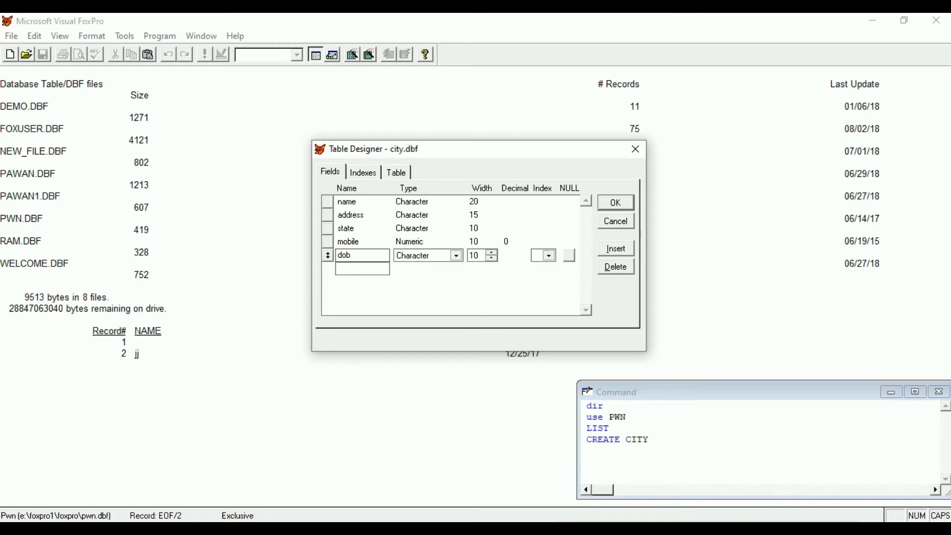
# Make dob a Date field of width 8 and save the table structure.
pyautogui.press('Tab')
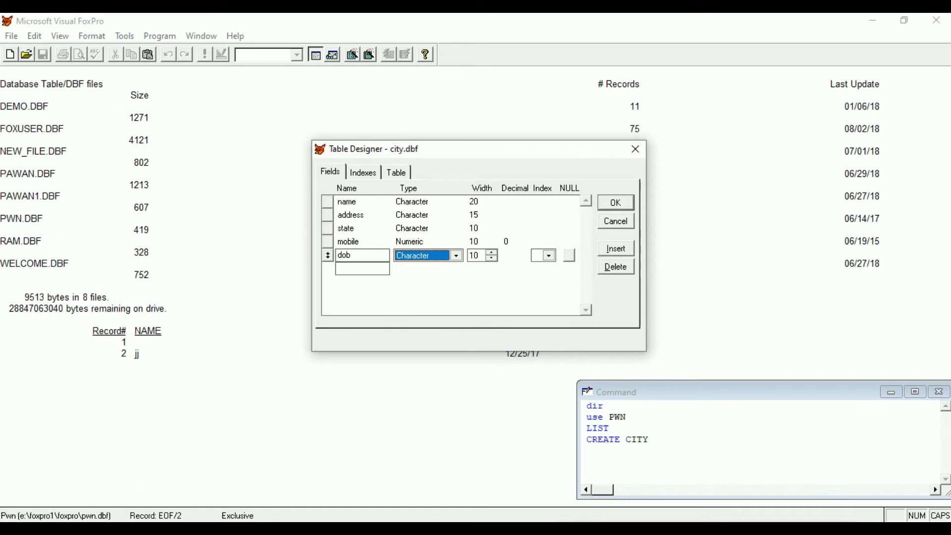
pyautogui.press('d')
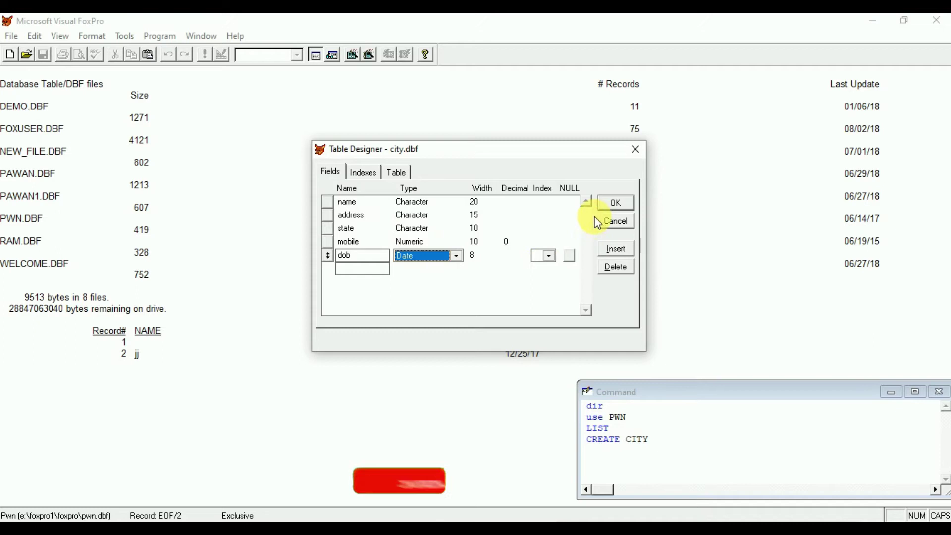
pyautogui.click(616, 203)
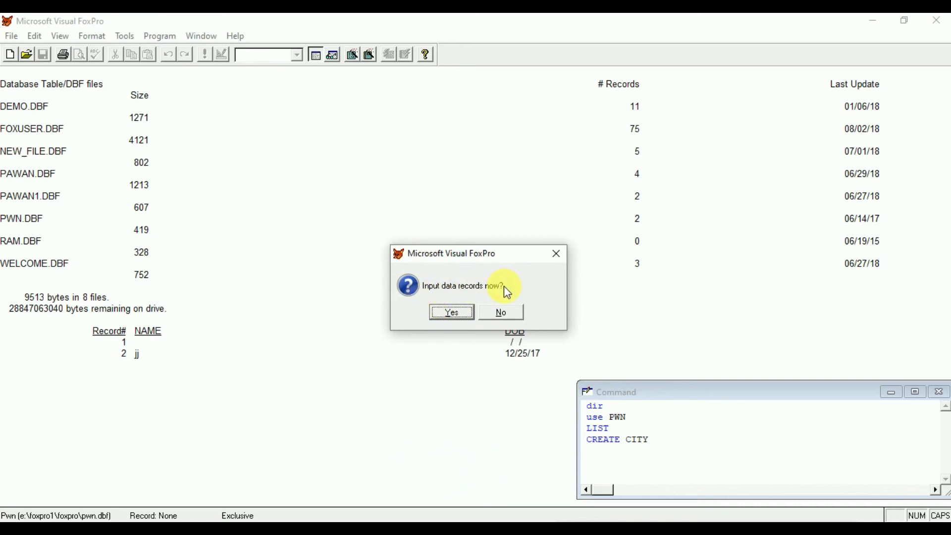
# Choose to input records now, move the City window aside, and enter the first person's name in capitals.
pyautogui.click(461, 310)
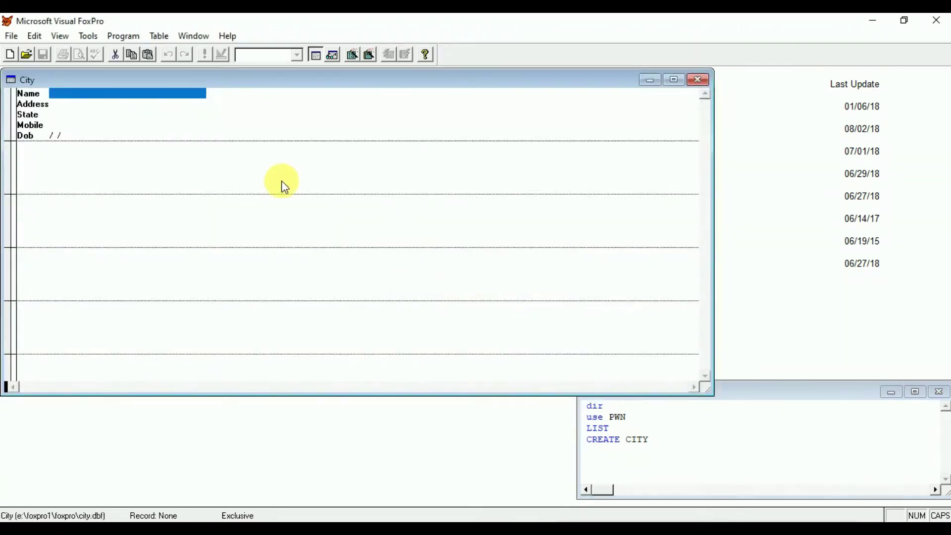
pyautogui.moveTo(126, 79); pyautogui.dragTo(282, 71)
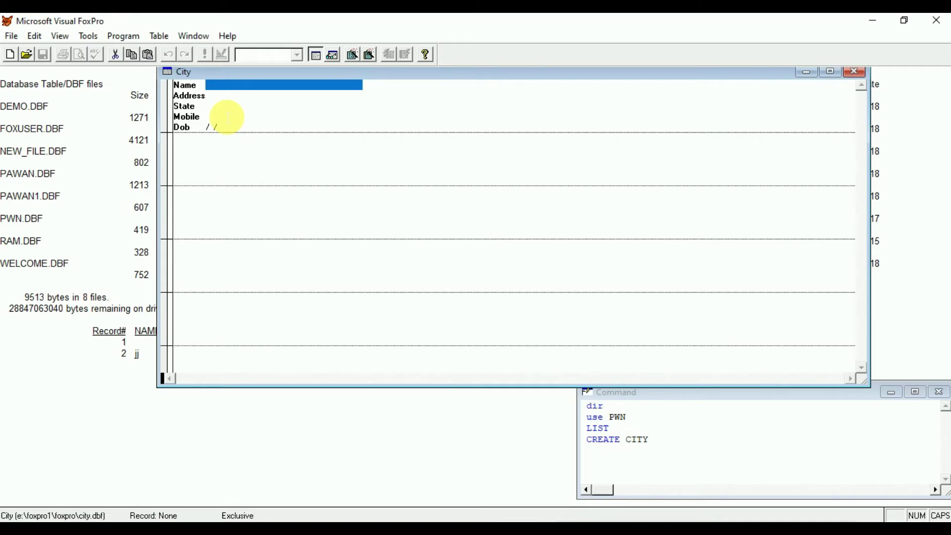
pyautogui.press('capslock')
pyautogui.click(249, 87)
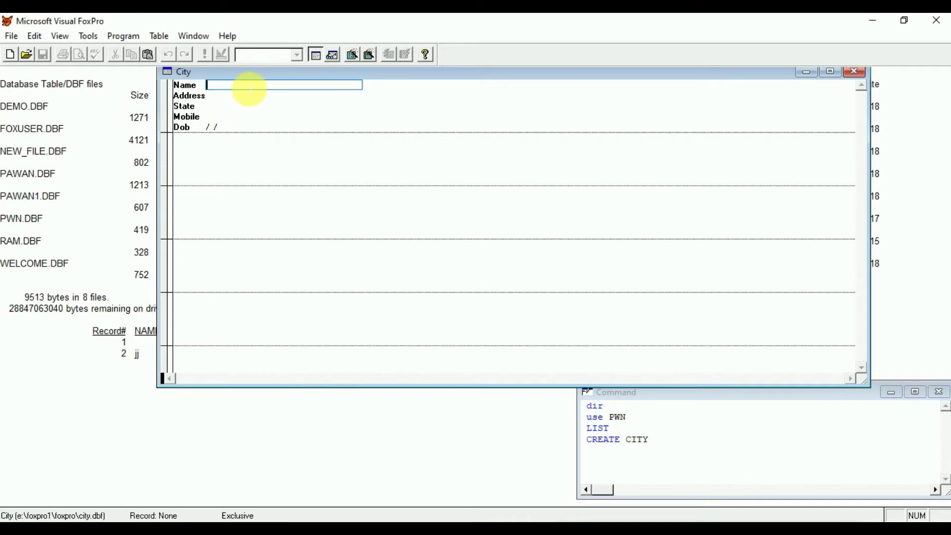
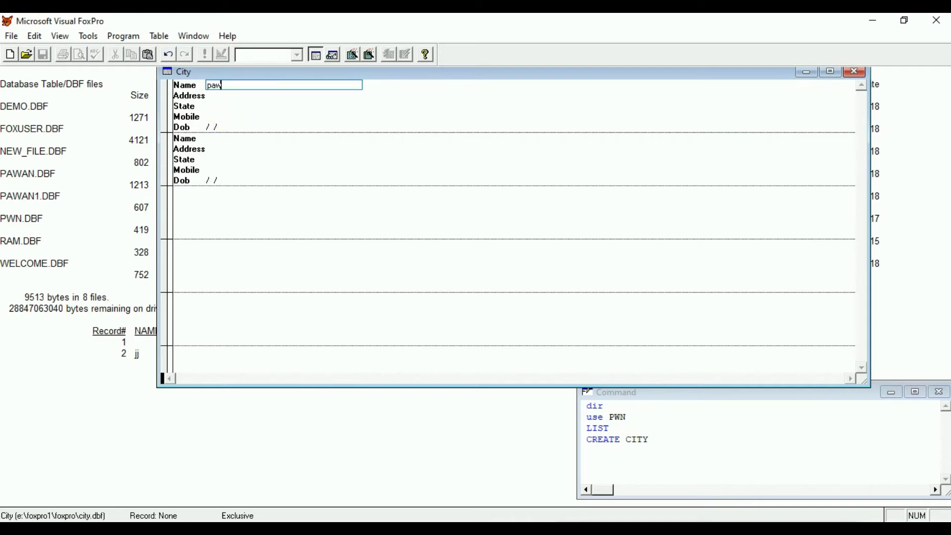
pyautogui.press('capslock')
pyautogui.press('BackSpace')
pyautogui.press('BackSpace')
pyautogui.press('BackSpace')
pyautogui.press('BackSpace')
pyautogui.press('BackSpace')
pyautogui.press('BackSpace')
pyautogui.press('BackSpace')
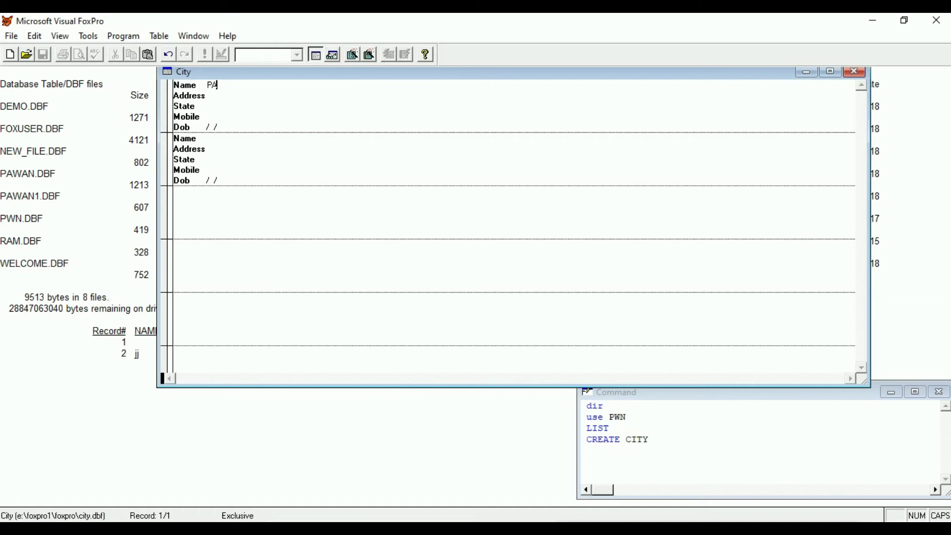
pyautogui.press('Return')
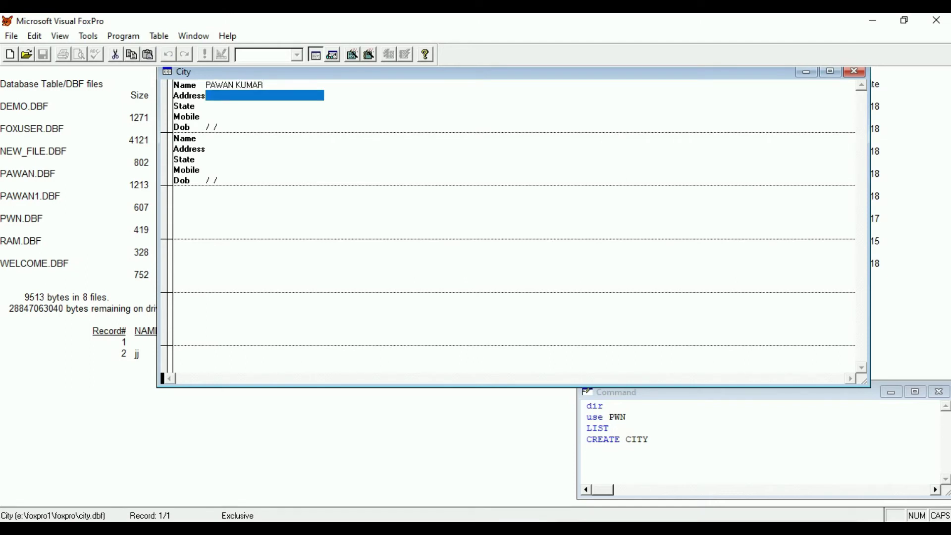
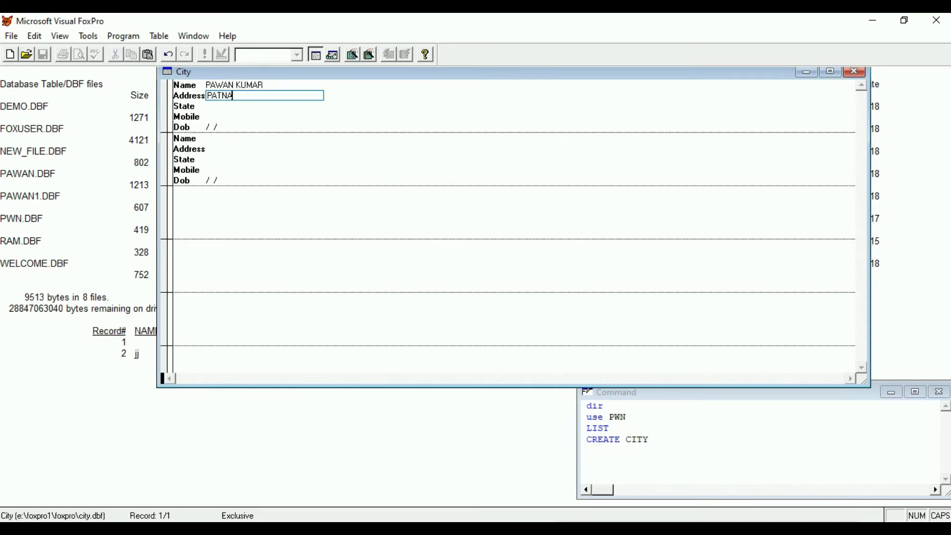
pyautogui.press('Return')
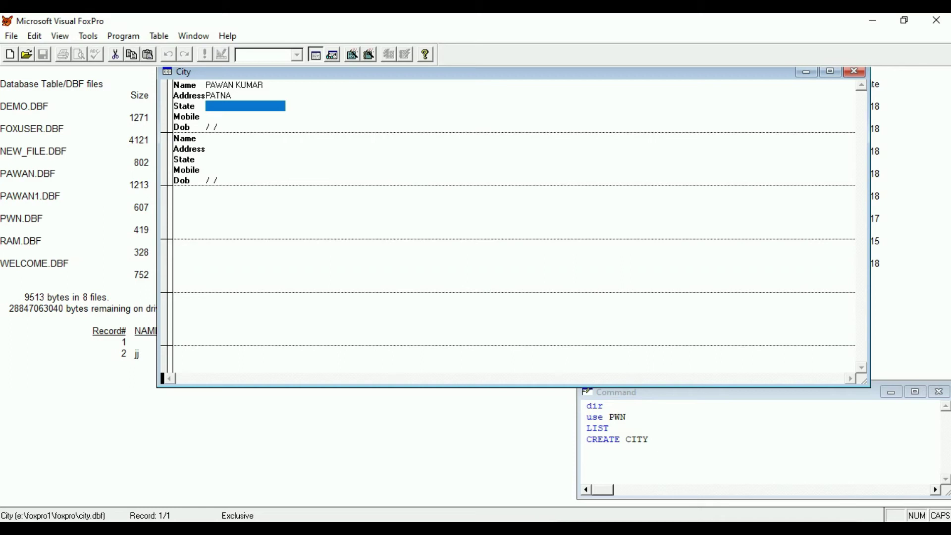
pyautogui.press('Return')
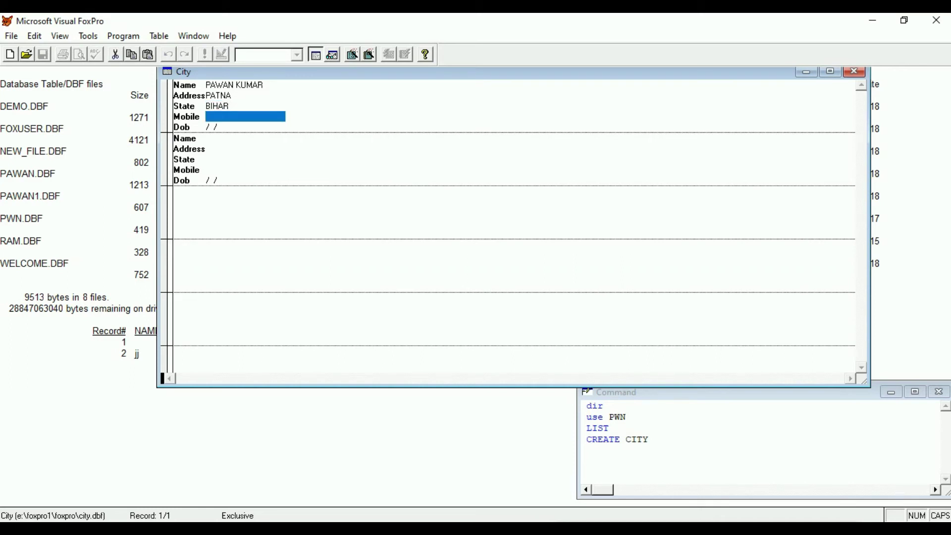
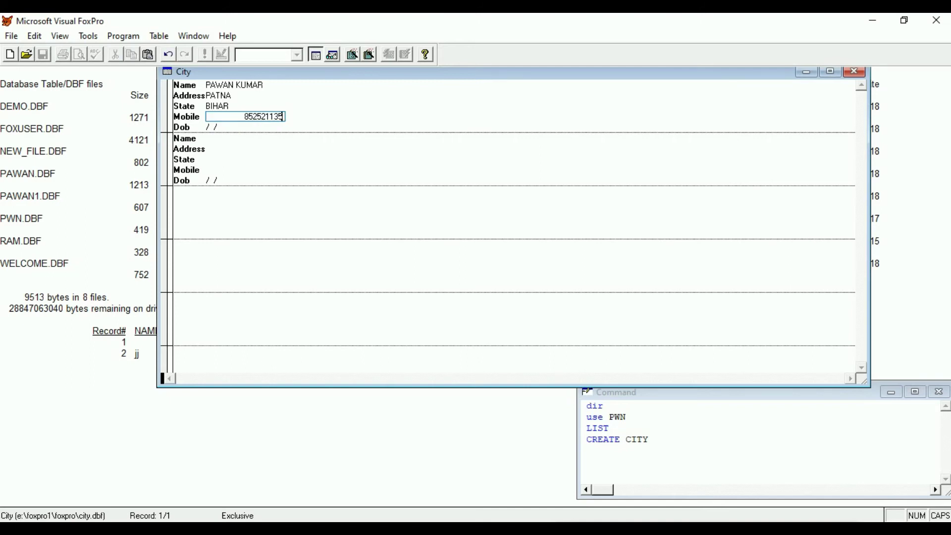
pyautogui.press('Return')
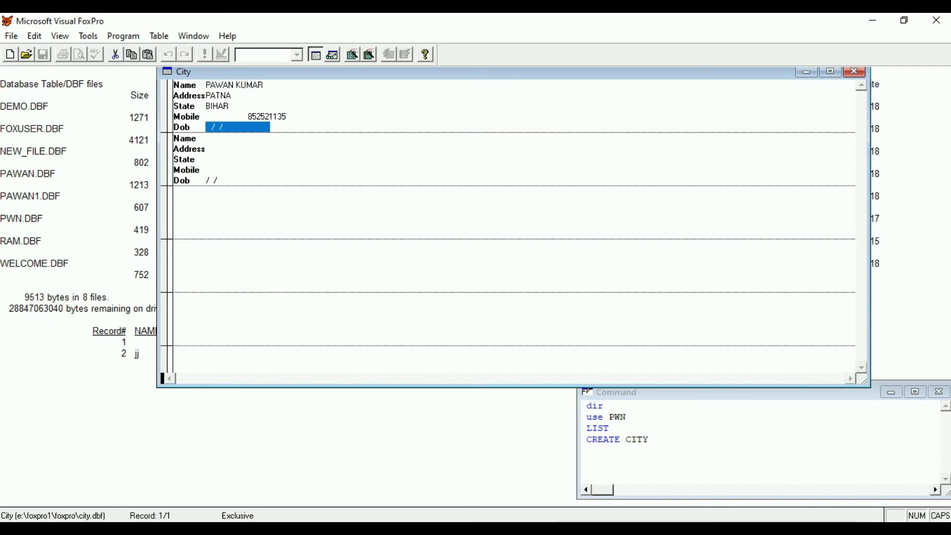
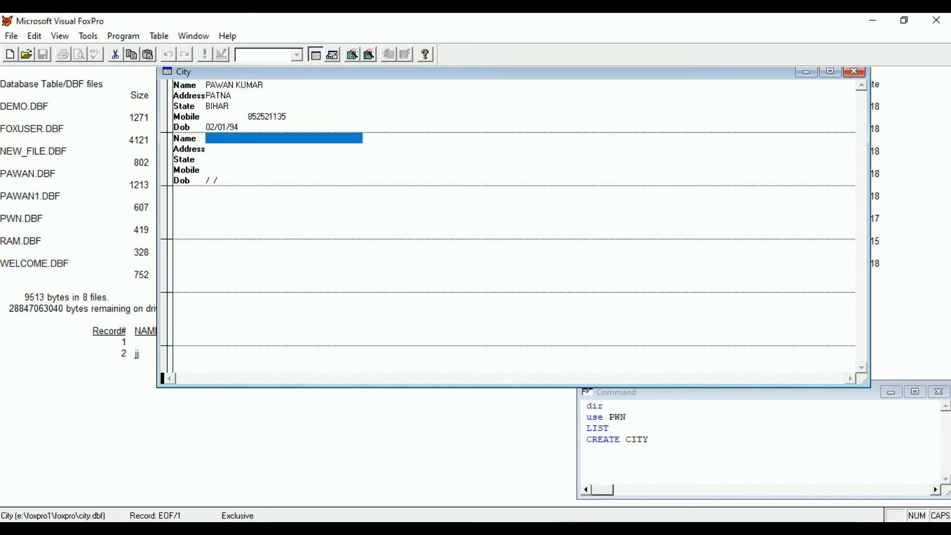
# Enter the next records, each with a person's name, PATNA, BIHAR, a mobile number and dob.
pyautogui.press('Return')
pyautogui.press('Return')
pyautogui.press('Return')
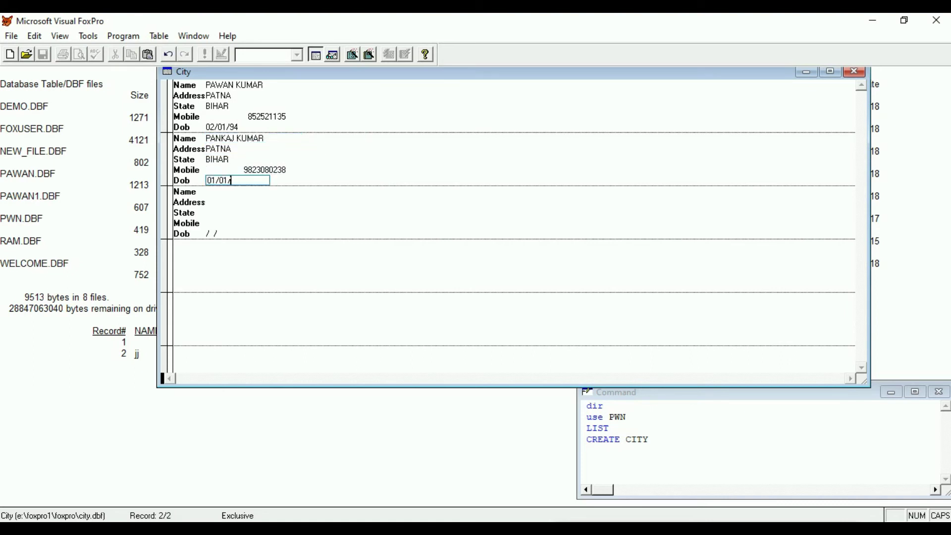
pyautogui.press('Return')
pyautogui.press('Return')
pyautogui.press('Return')
pyautogui.press('Return')
# Complete the fifth record with PATNA, BIHAR, mobile and dob, then save and close with Ctrl+W.
pyautogui.press('Return')
pyautogui.press('Return')
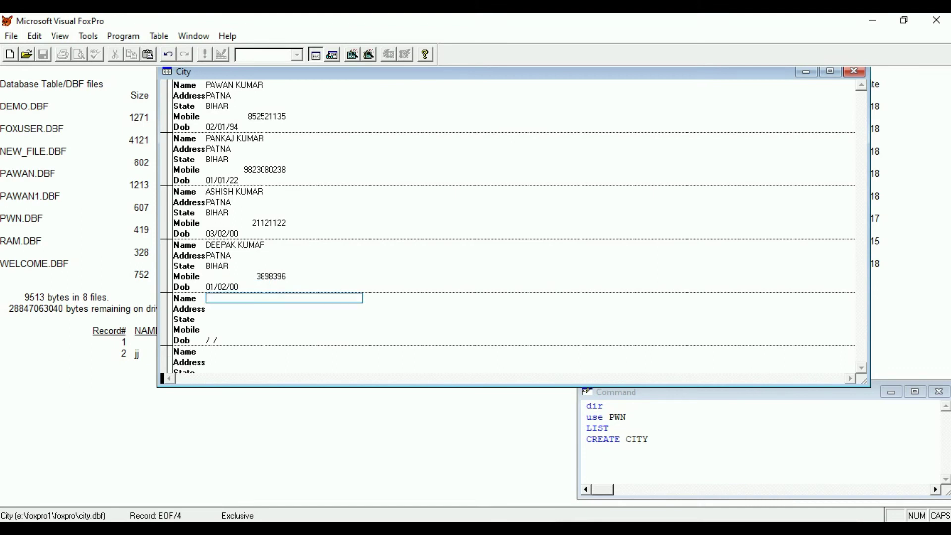
pyautogui.press('Return')
pyautogui.press('Return')
pyautogui.press('Return')
pyautogui.press('Return')
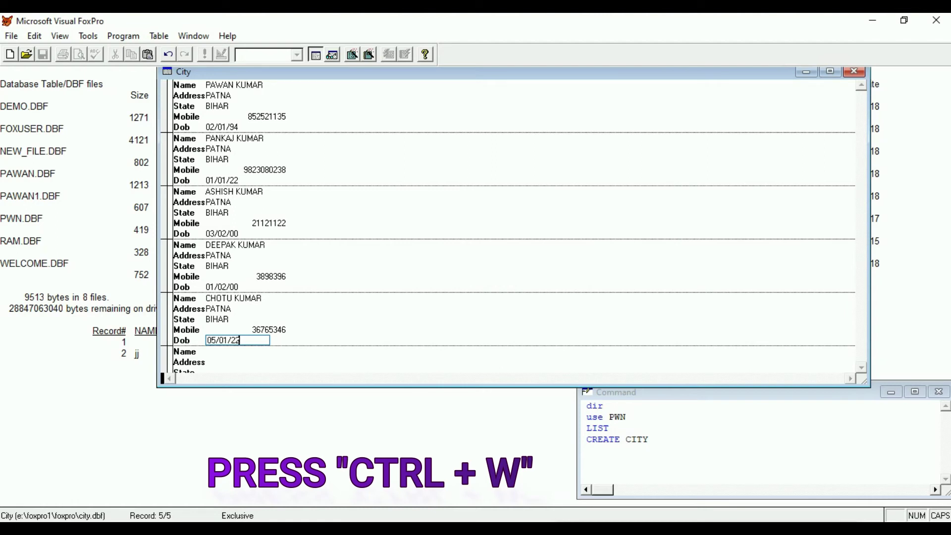
pyautogui.hotkey('ctrl', 'w')
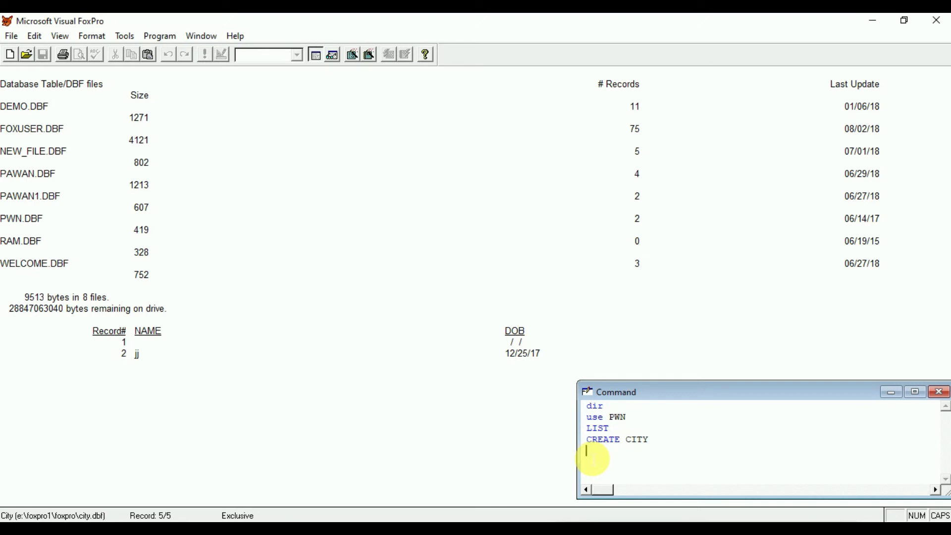
# Run LIST twice to display all five City records.
pyautogui.write('LIST')
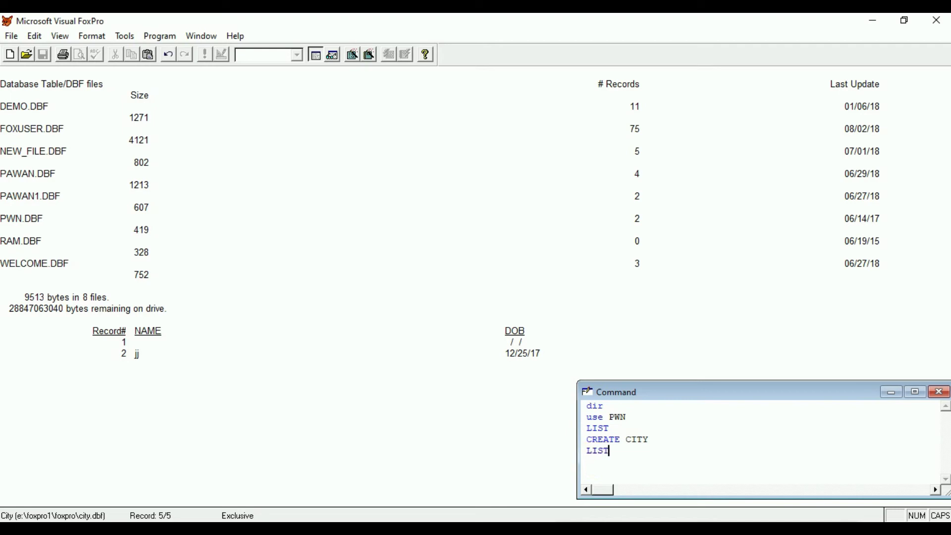
pyautogui.press('Return')
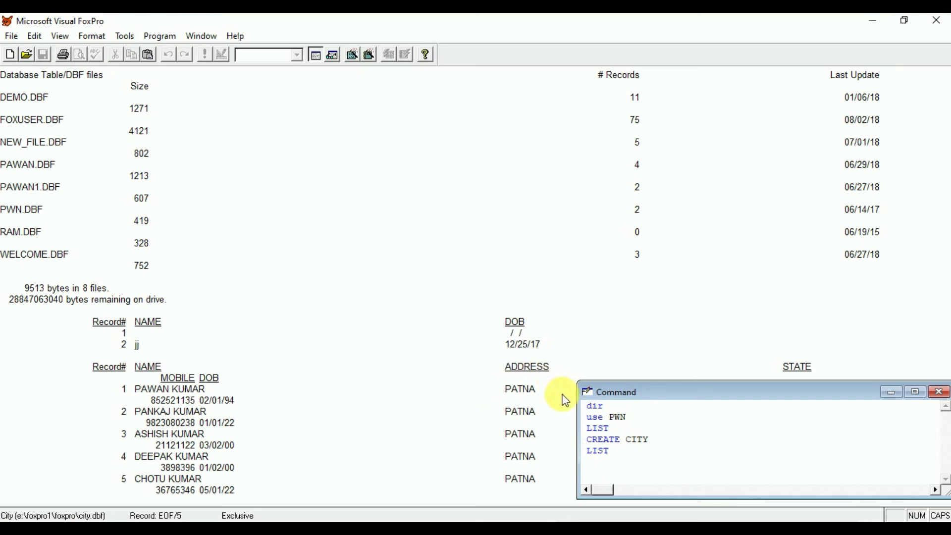
pyautogui.write('LIST')
pyautogui.press('Return')
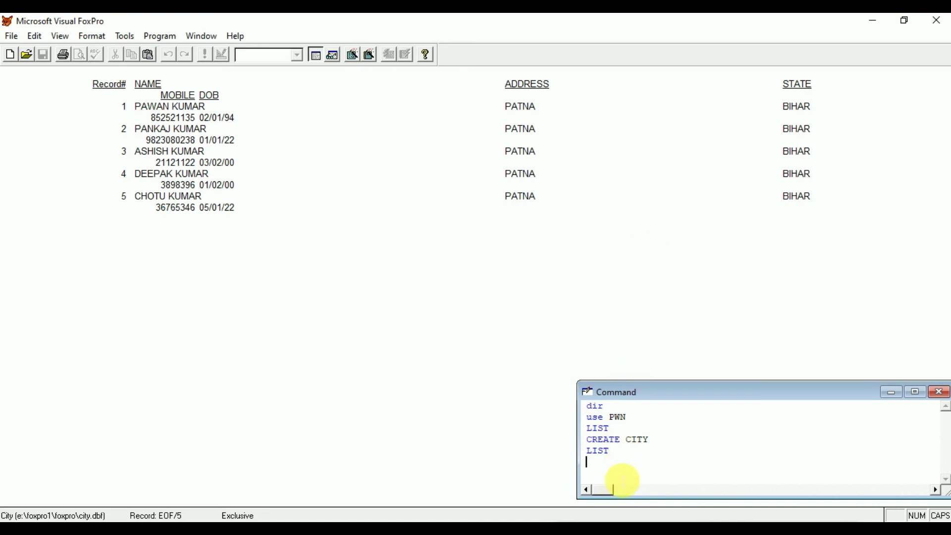
# Use MODI STRU to set name width 15 and address width 10, confirming the change permanently.
pyautogui.write('MO')
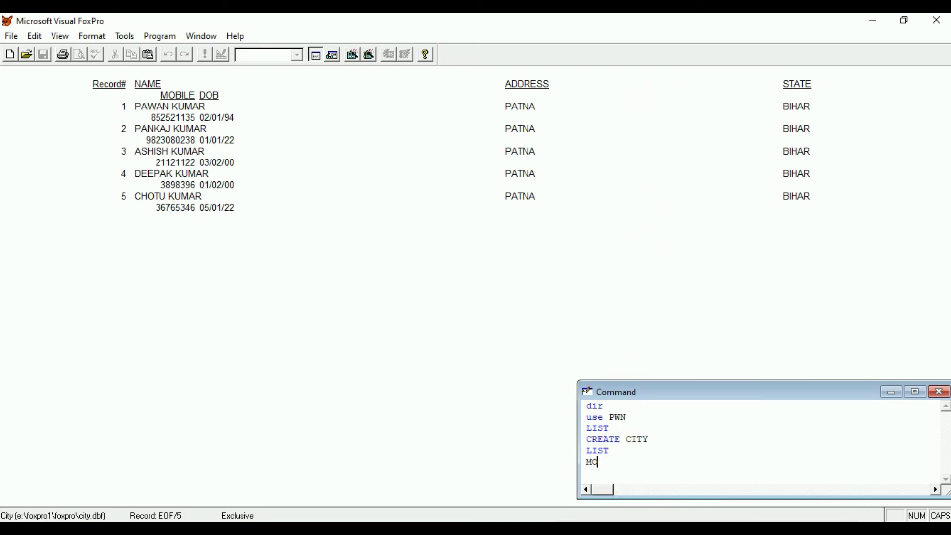
pyautogui.write('DI STRU')
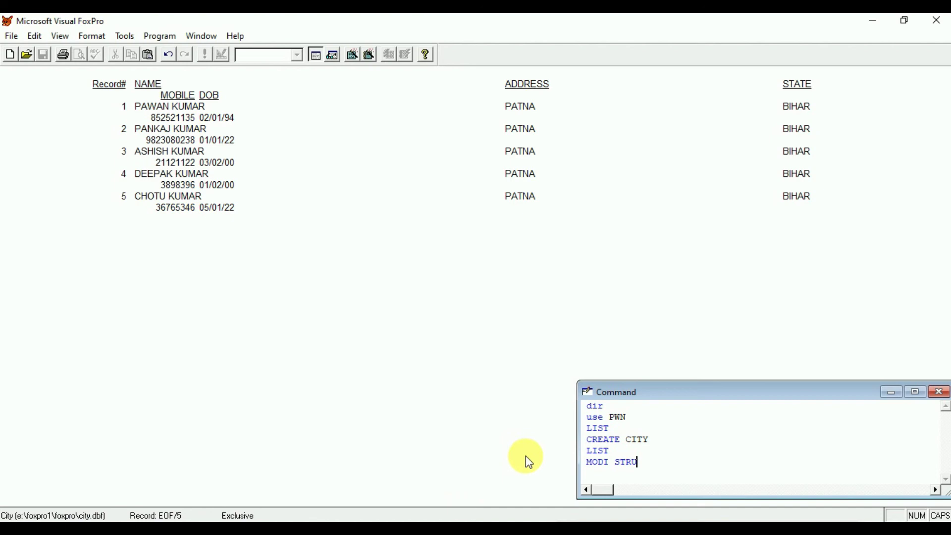
pyautogui.press('Return')
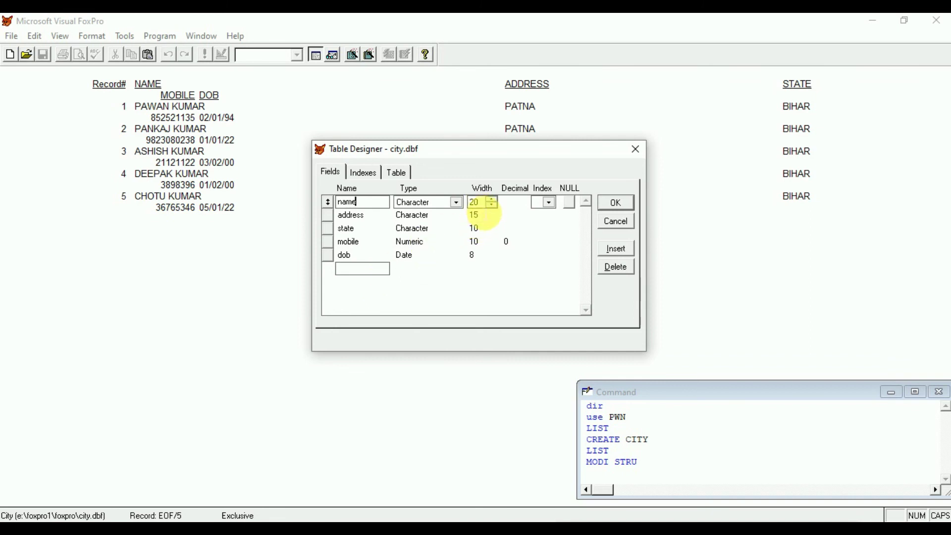
pyautogui.click(474, 202)
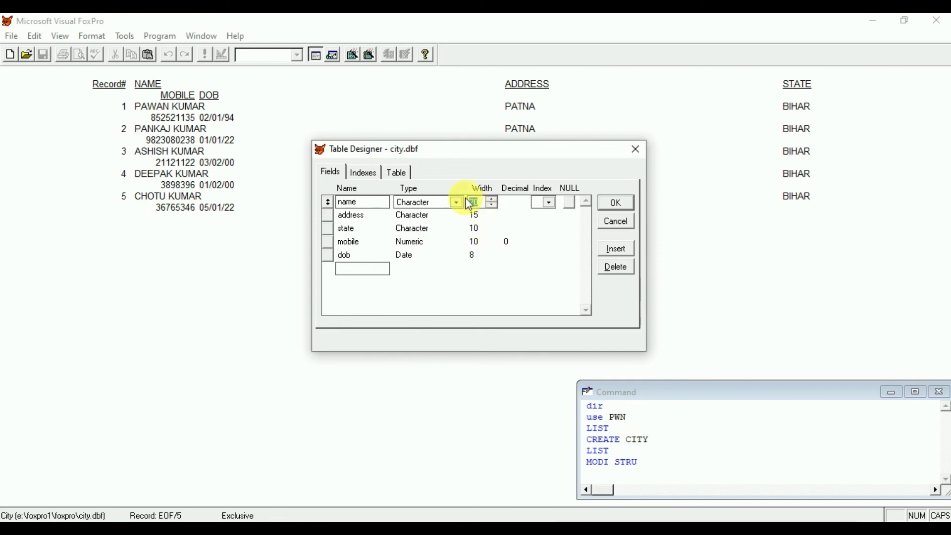
pyautogui.write('15')
pyautogui.click(481, 216)
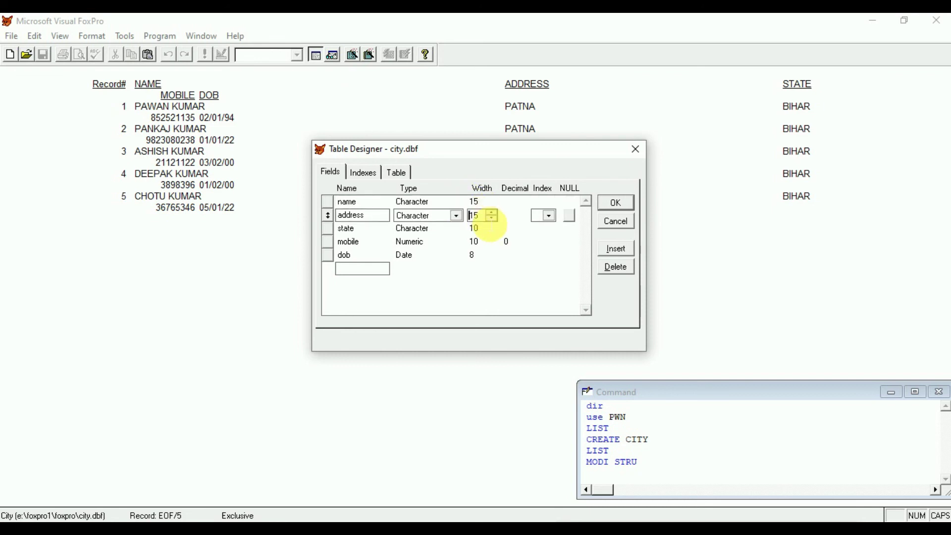
pyautogui.click(494, 221)
pyautogui.click(614, 204)
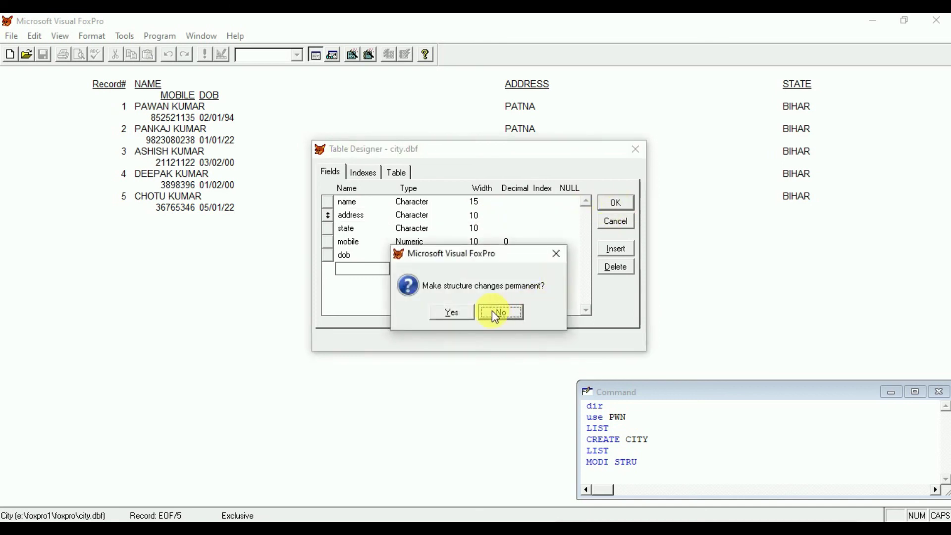
pyautogui.click(463, 318)
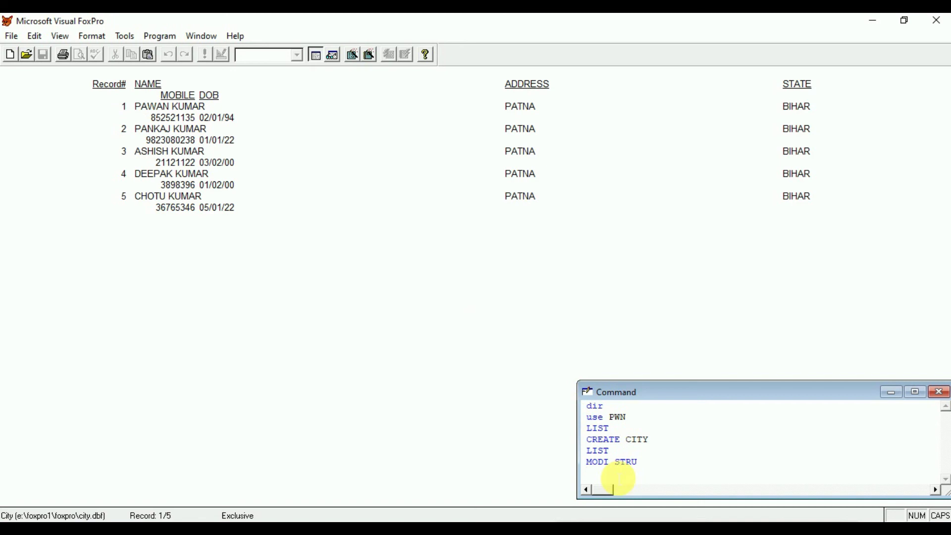
# Run LIST to show the restructured records, then highlight earlier LIST and MODI STRU commands in the Command window.
pyautogui.write('LIST')
pyautogui.press('Return')
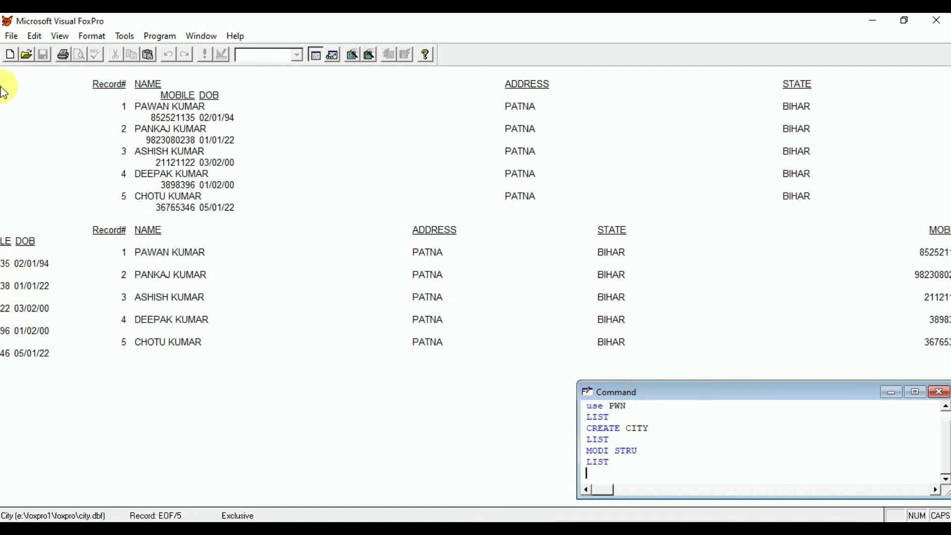
pyautogui.moveTo(639, 452); pyautogui.dragTo(588, 449)
pyautogui.click(588, 450)
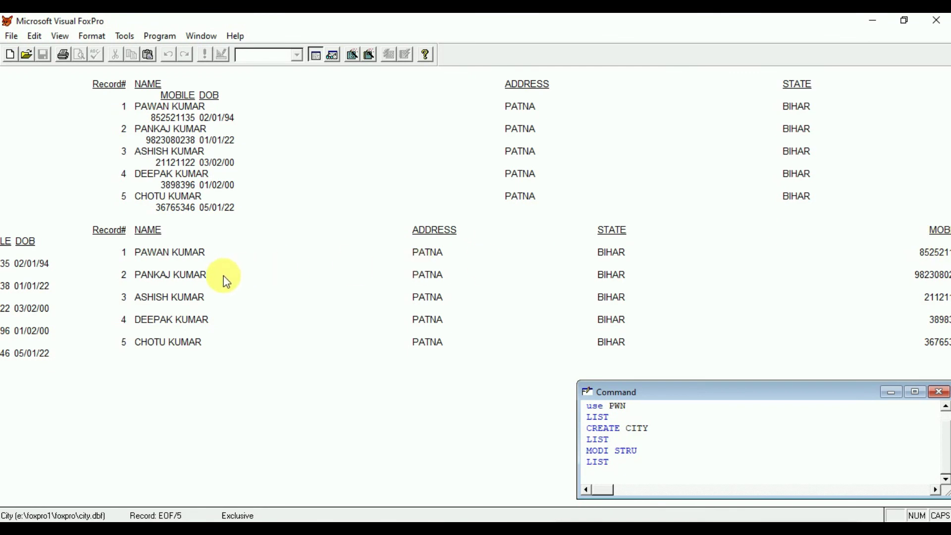
pyautogui.moveTo(638, 451); pyautogui.dragTo(610, 451)
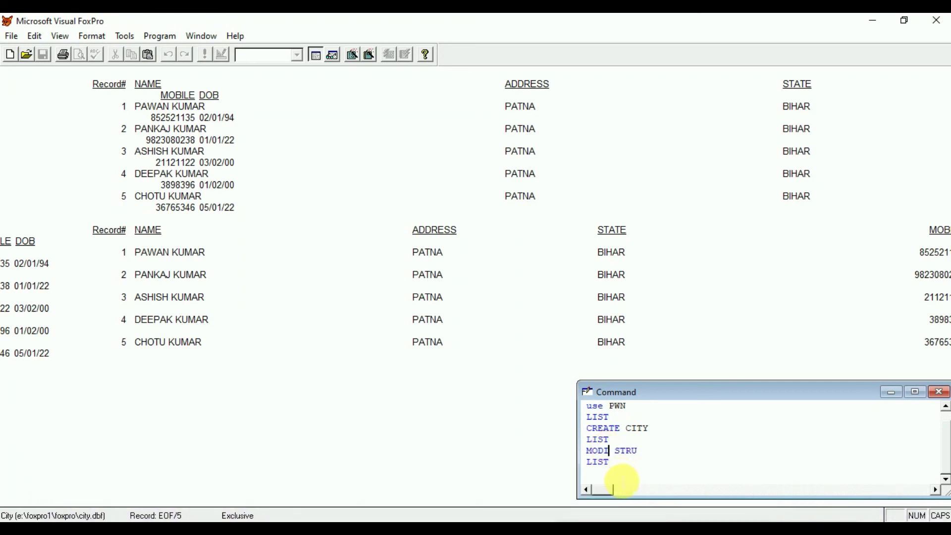
pyautogui.moveTo(617, 471); pyautogui.dragTo(584, 473)
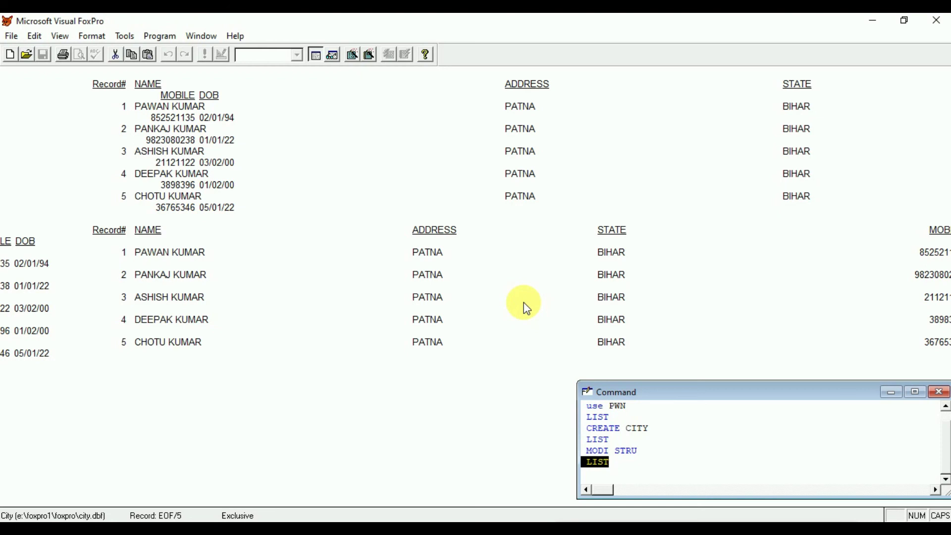
# Quit with QUIT, relaunch Visual FoxPro from the desktop, and type USE CITY.
pyautogui.click(636, 475)
pyautogui.write('Q')
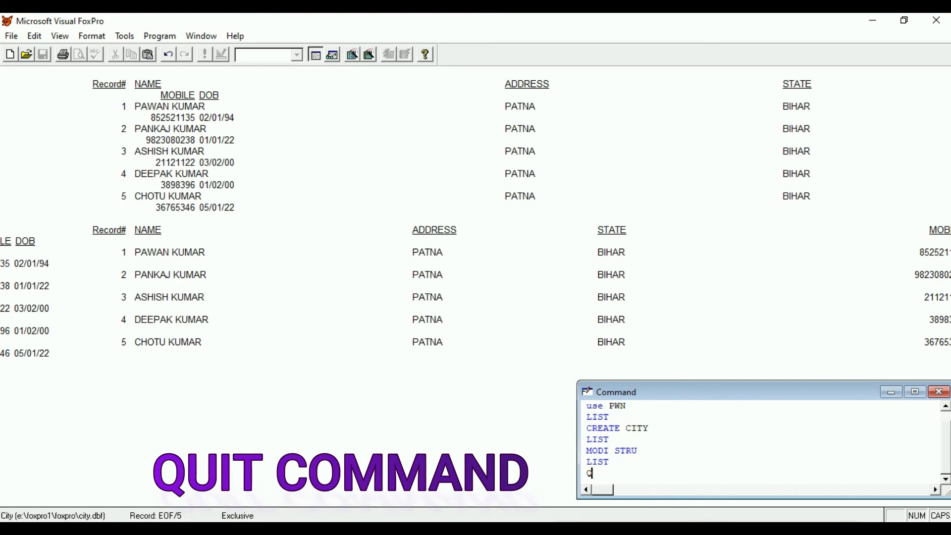
pyautogui.write('UIT')
pyautogui.press('Return')
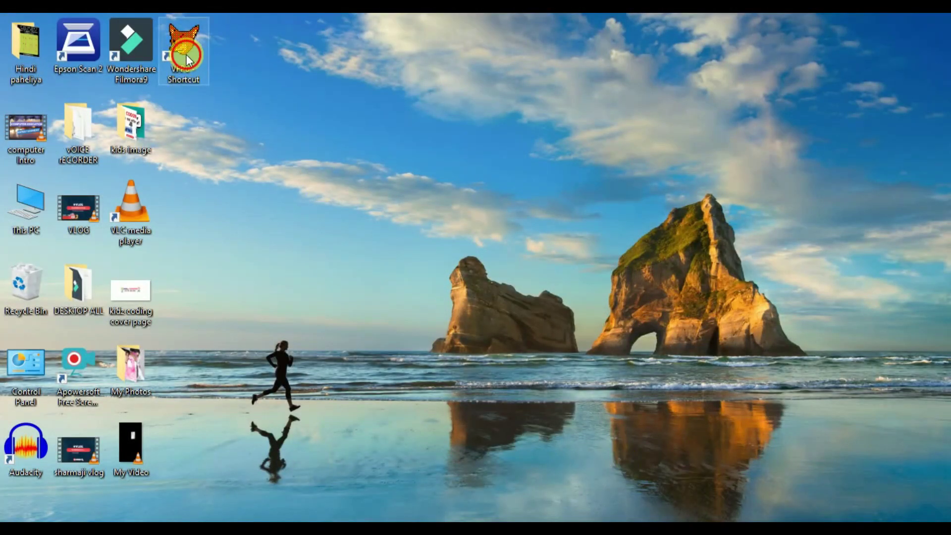
pyautogui.doubleClick(216, 58)
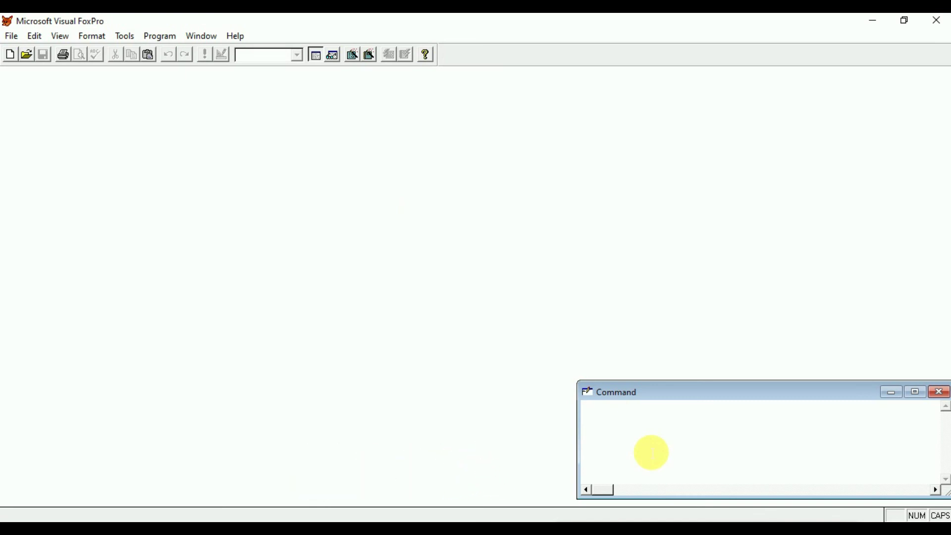
pyautogui.write('USE ')
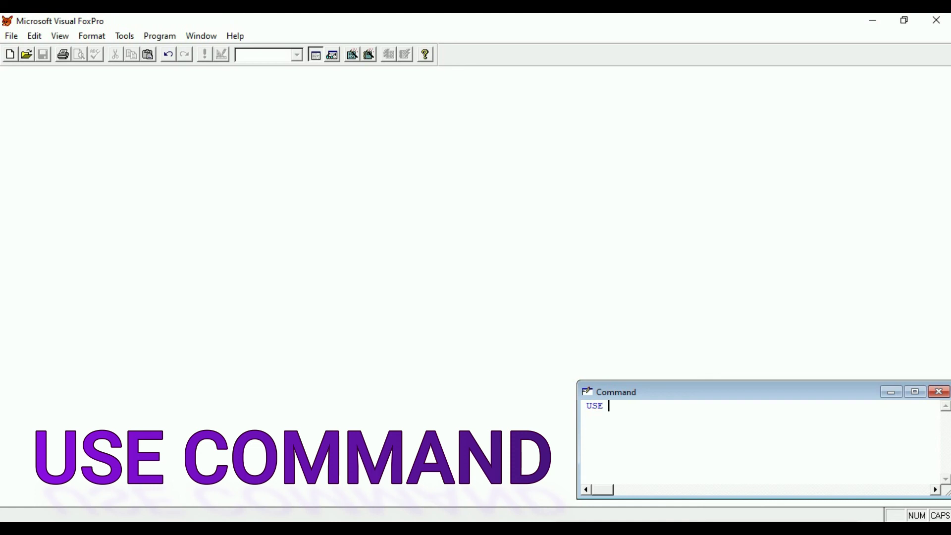
pyautogui.write('CITY')
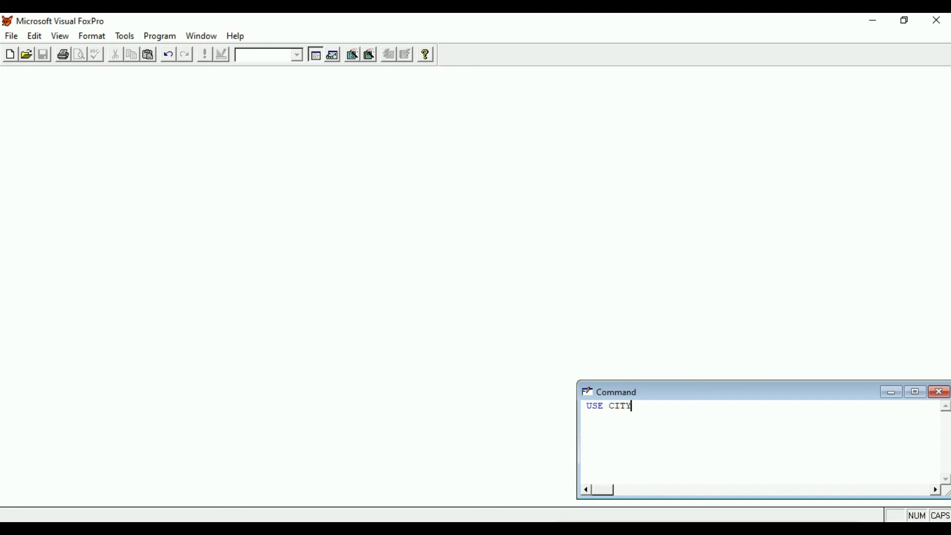
# Reopen city.dbf with USE CITY, positioned at record 1 of 5.
pyautogui.press('Return')
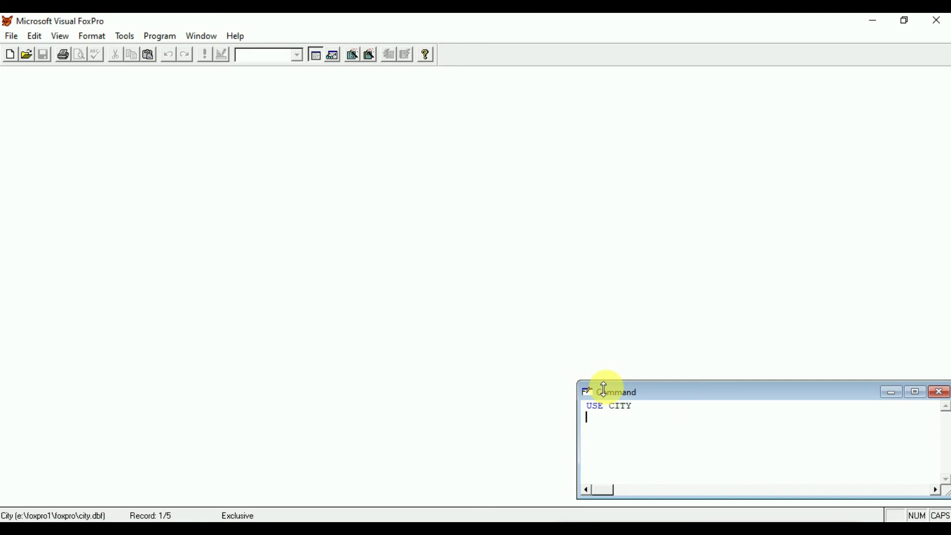
# Run LIST to display all five City records on the main screen.
pyautogui.write('LIST')
pyautogui.press('Return')
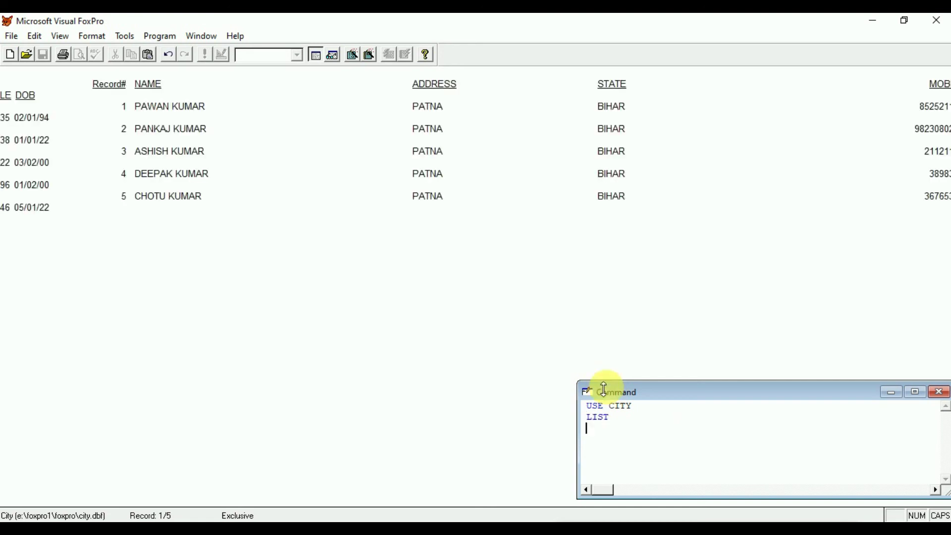